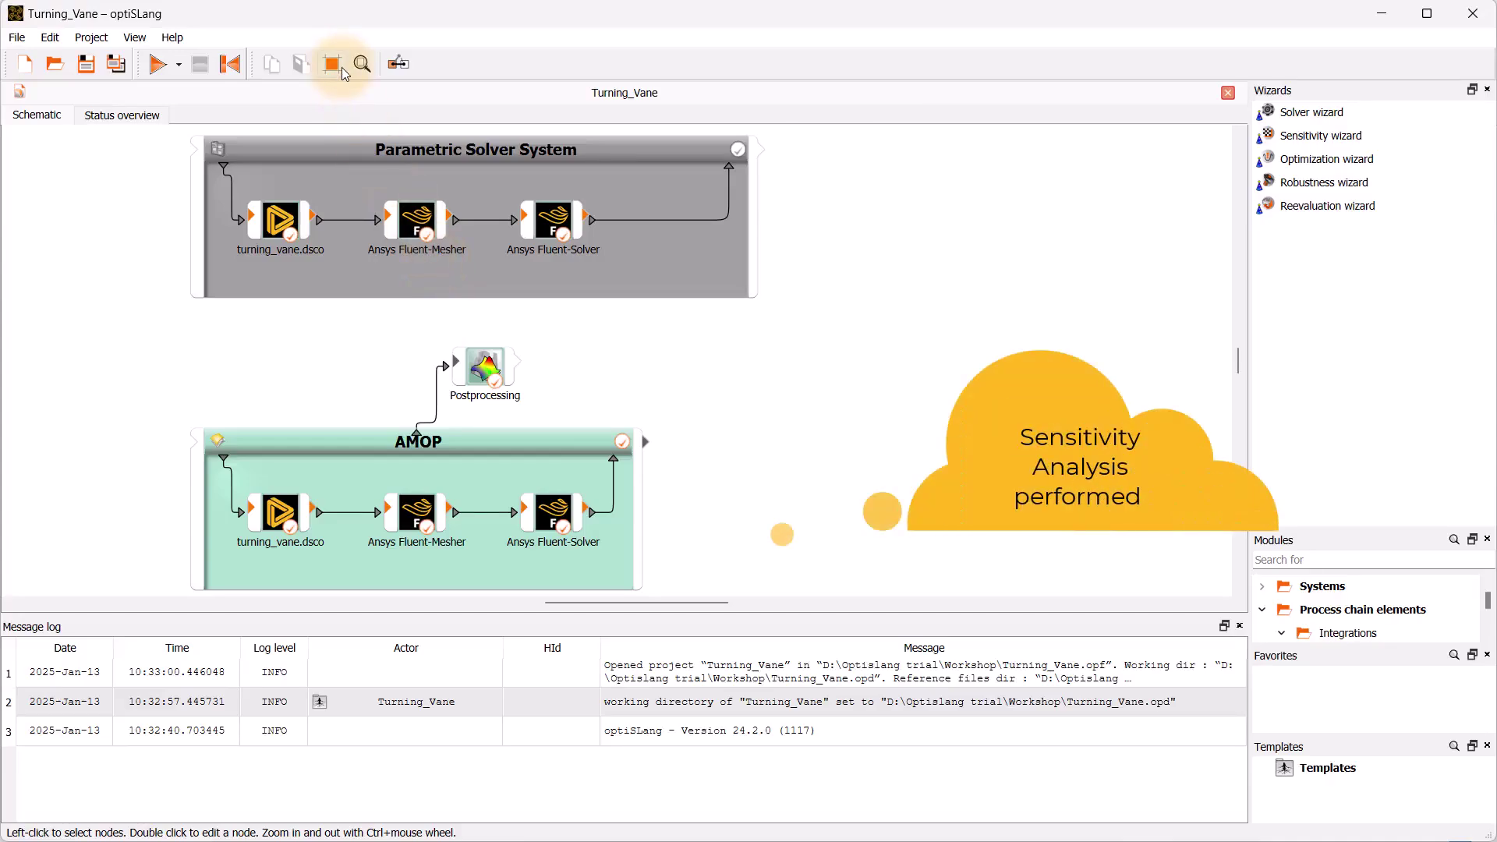
Apply the Optimization wizard to the AMOP system and accept the inherited parameters and the objective minimizing inlet_pressure_report_op
left_click(365, 64)
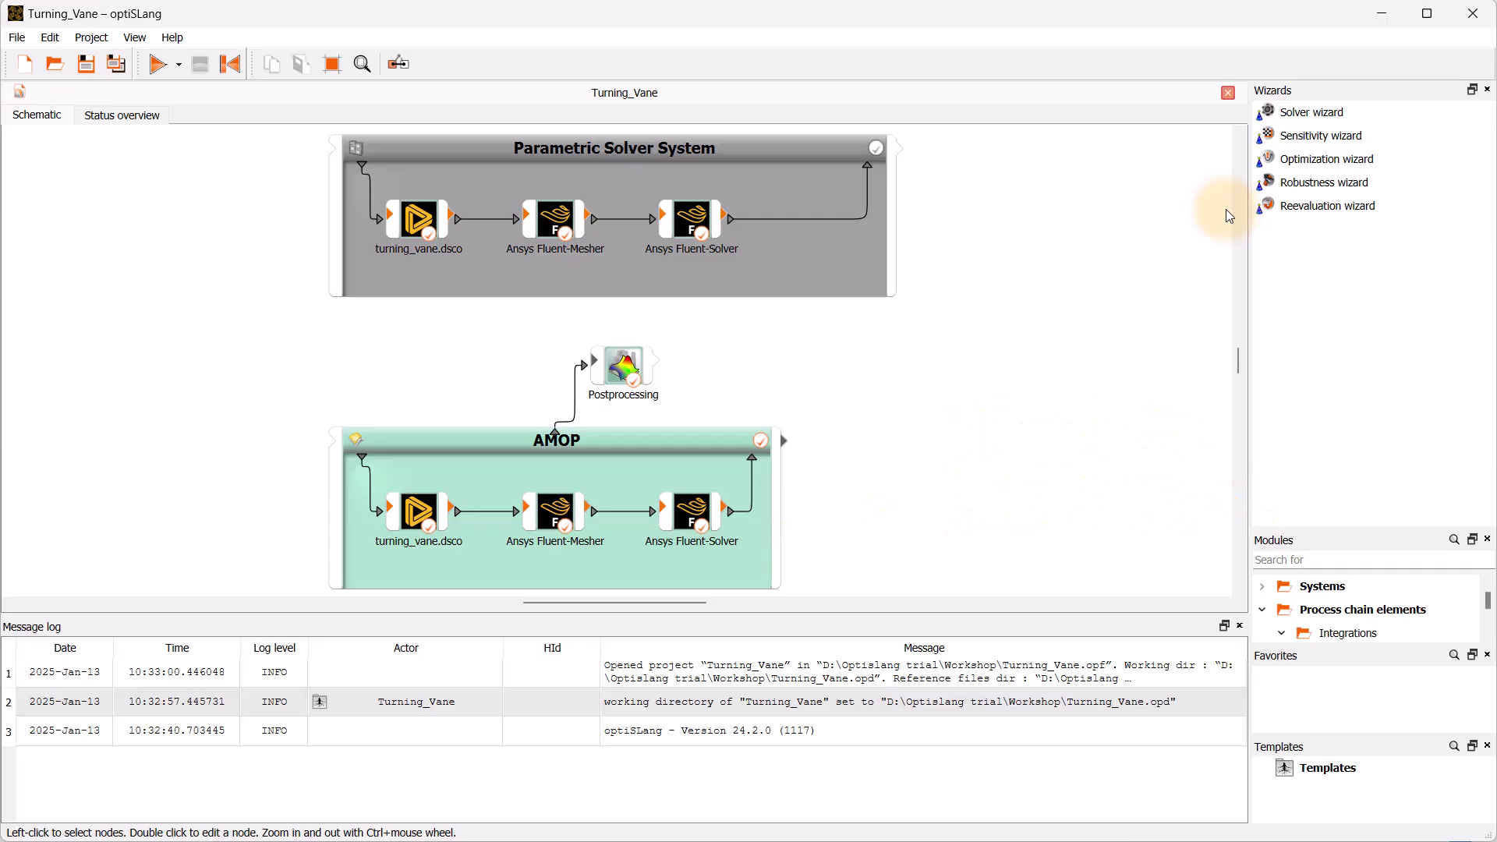
left_click(1350, 163)
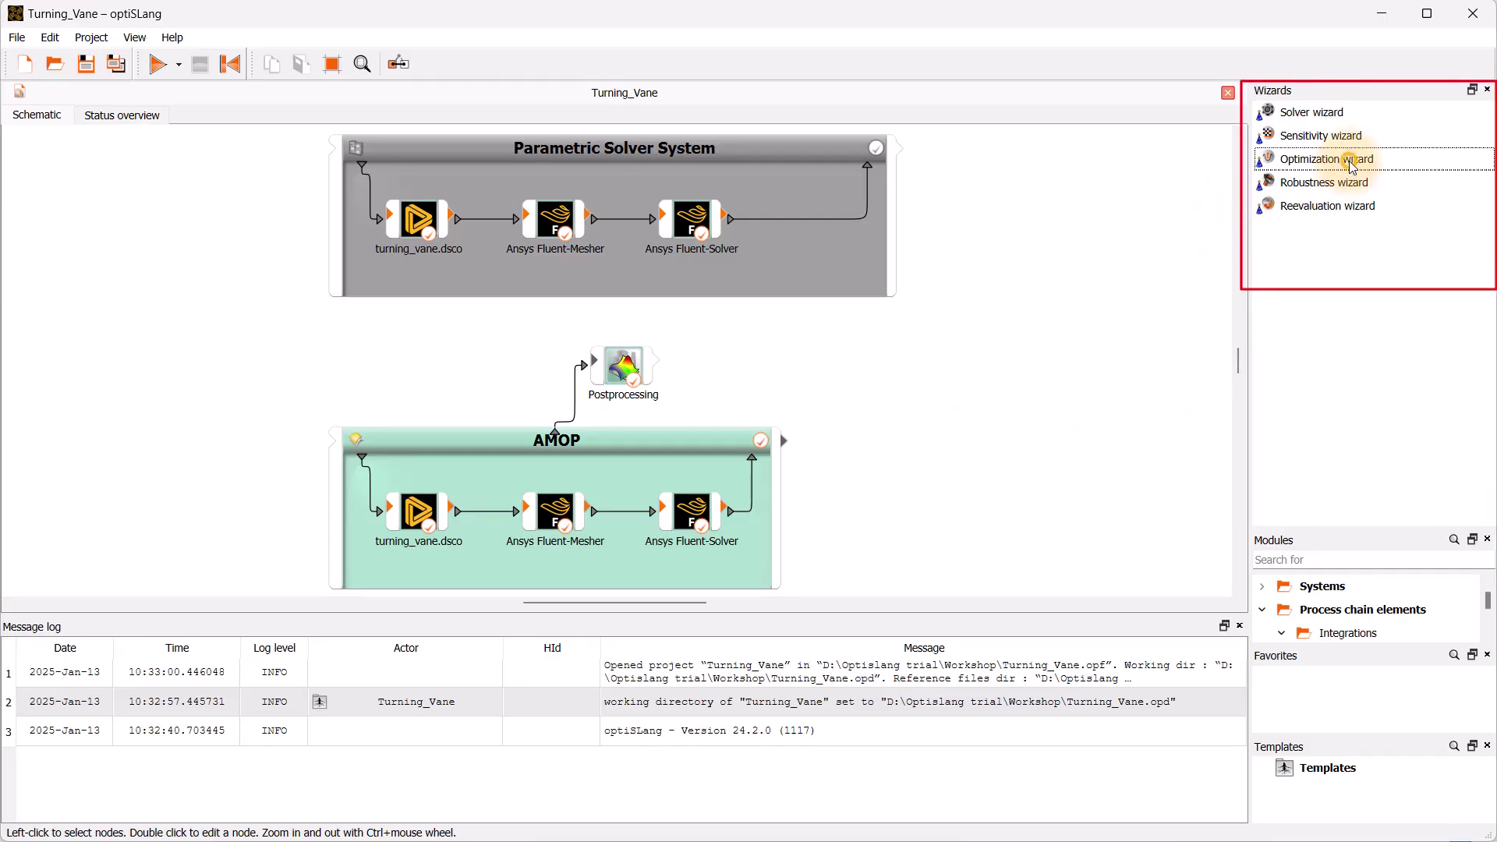
left_click_drag(1351, 165, 651, 455)
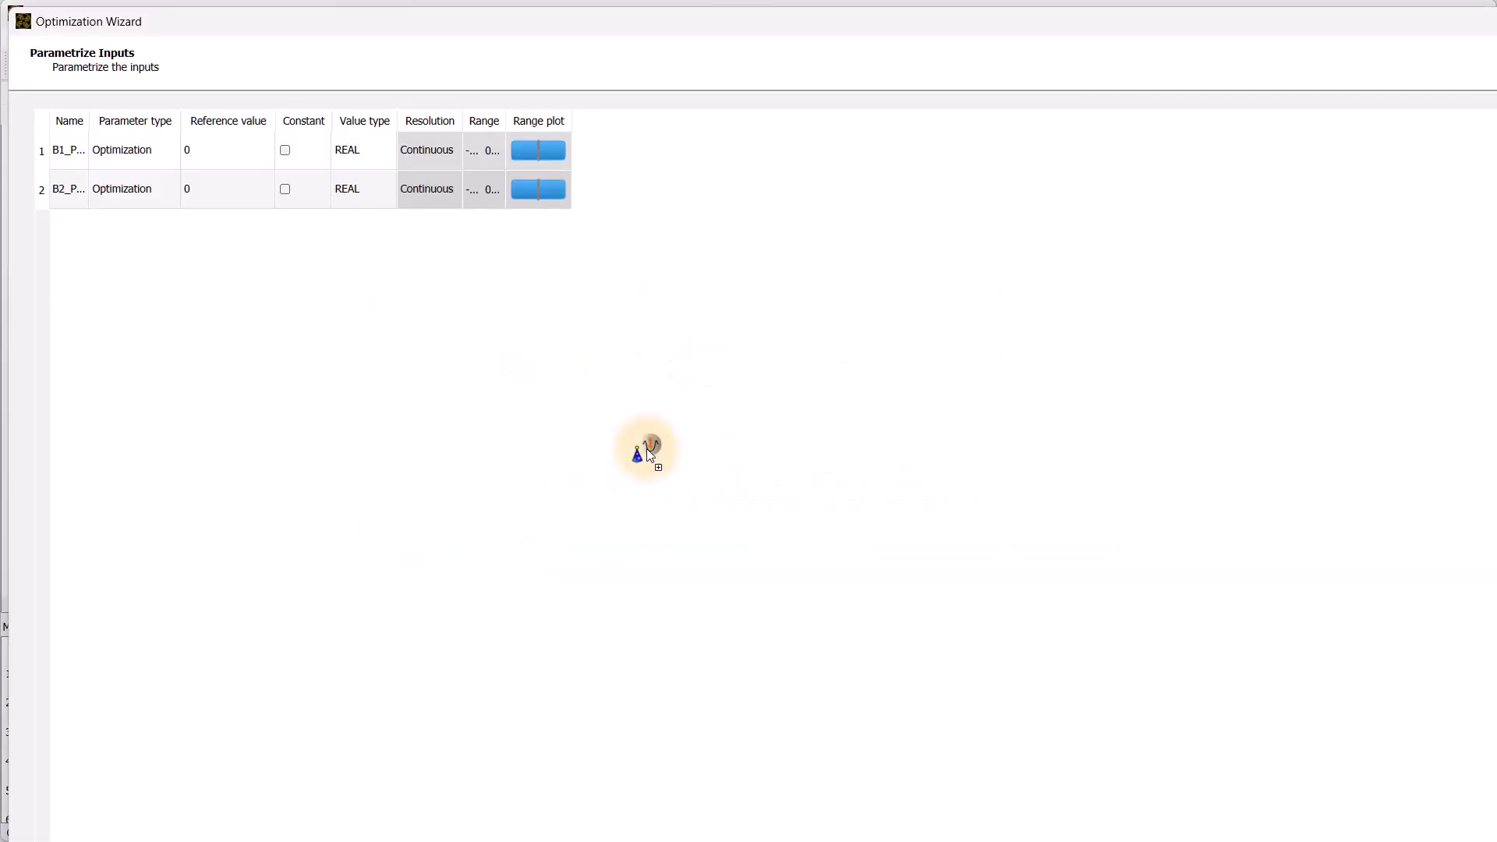
double_click(662, 28)
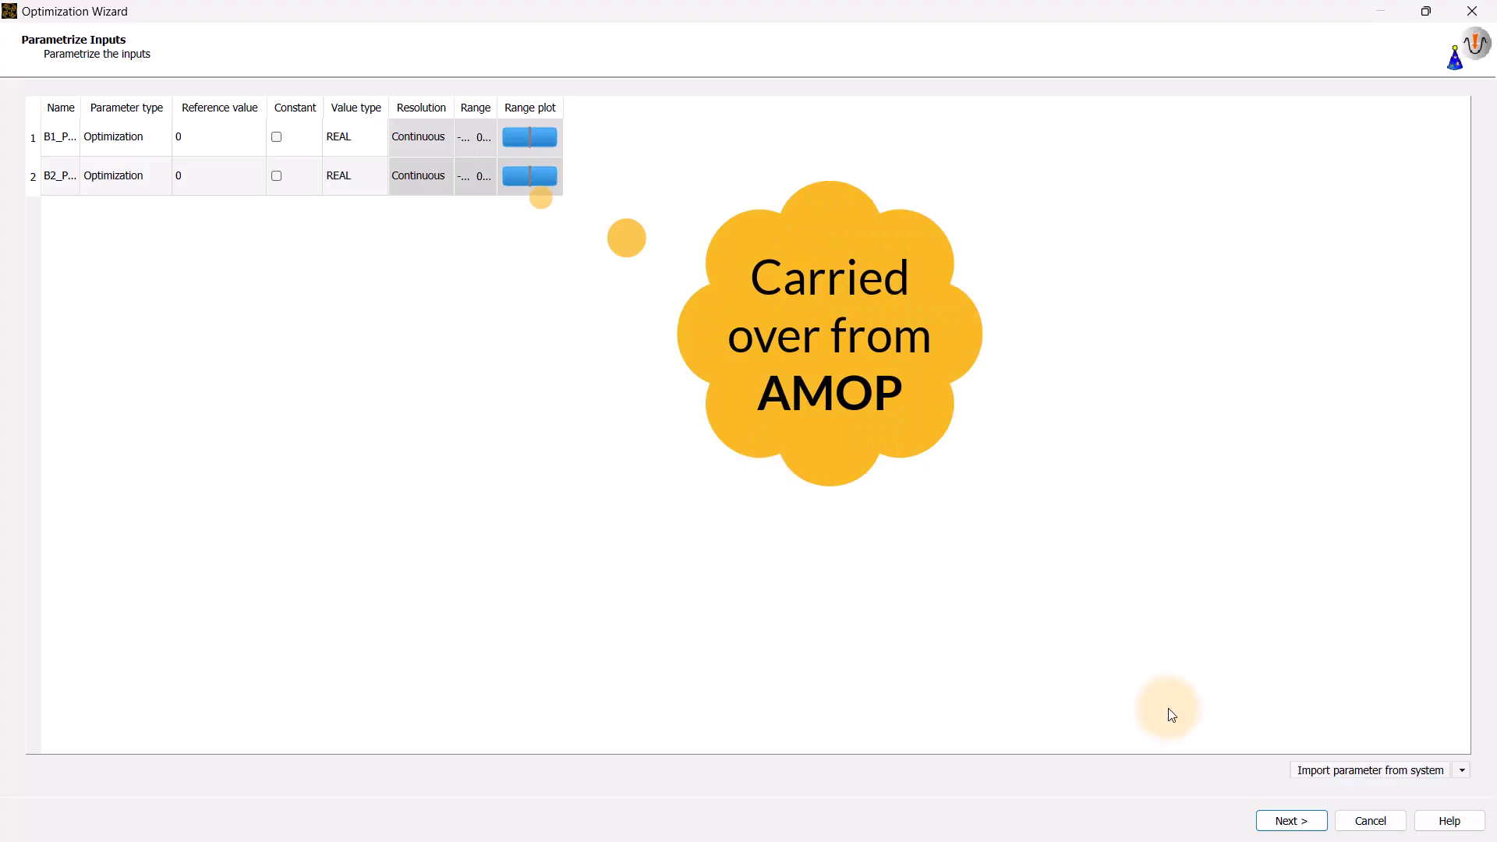
left_click(1297, 824)
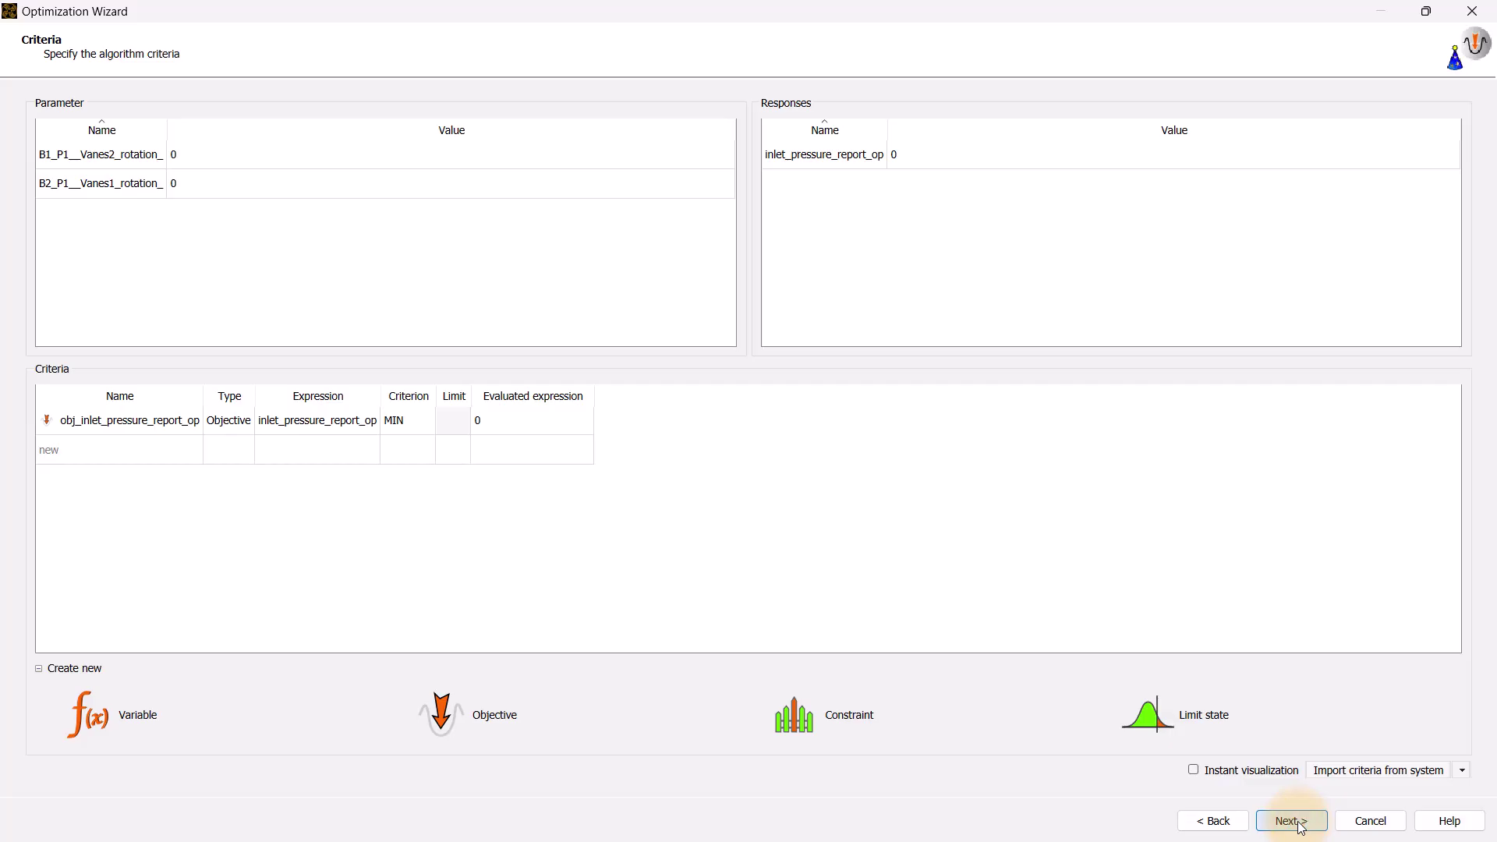
left_click(1295, 822)
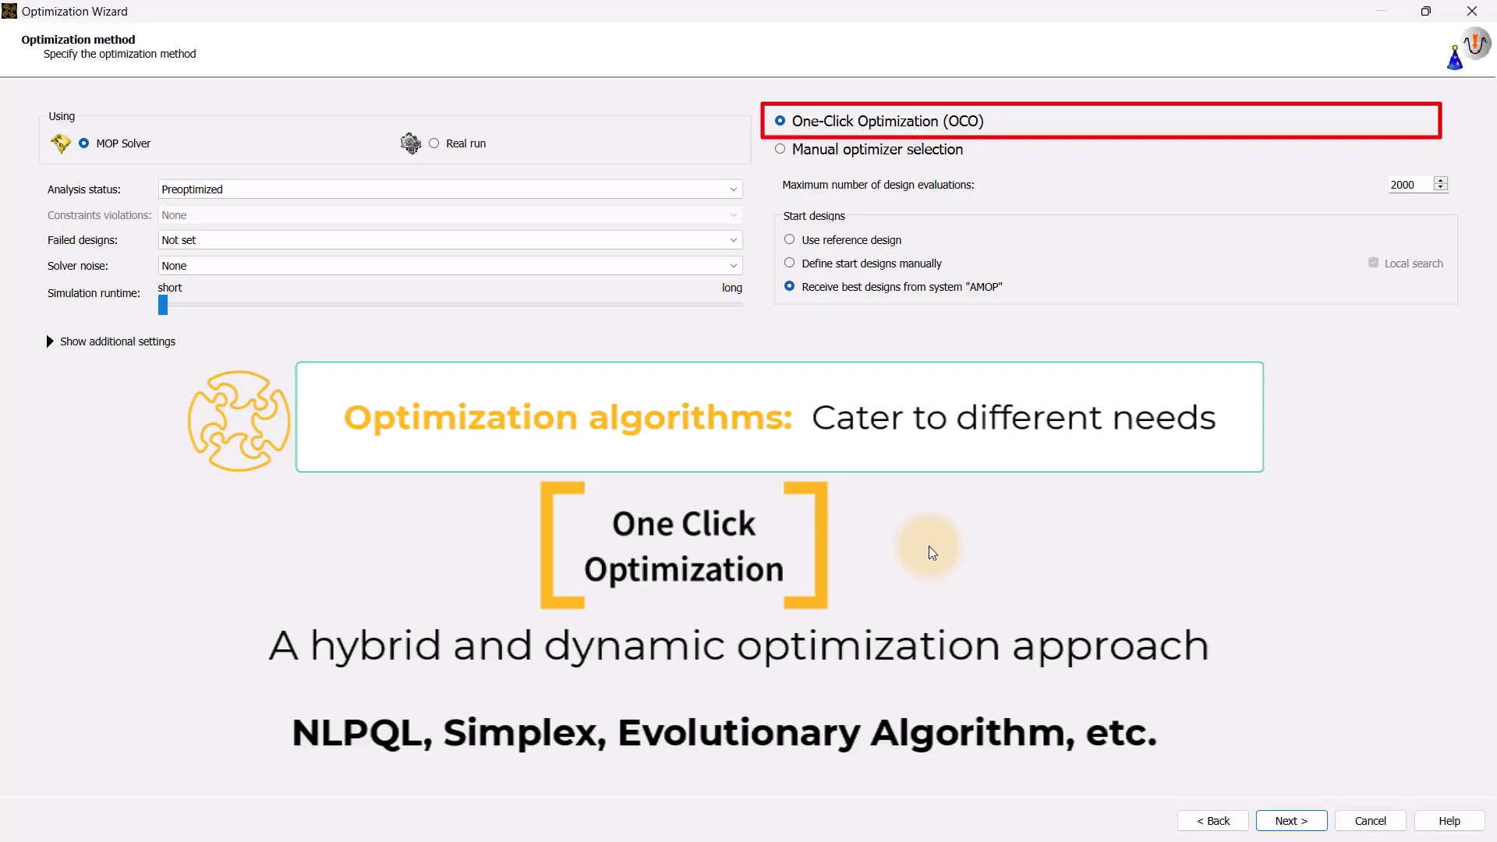
Compare manual optimizer selection with One-Click Optimization (OCO), choose OCO, and finish the wizard with one best design to validate
left_click(781, 150)
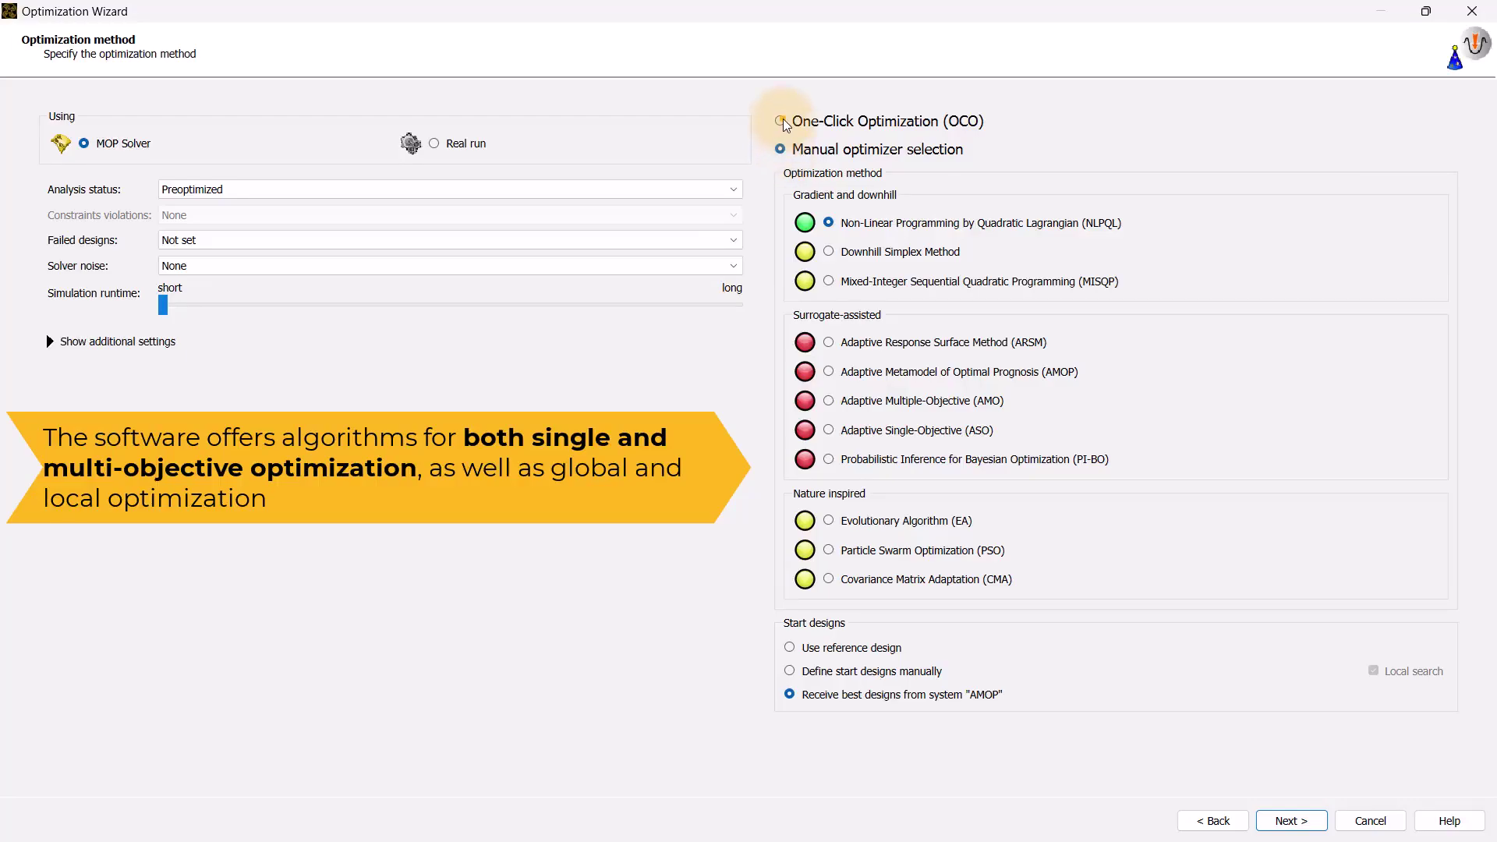
left_click(780, 120)
left_click(781, 149)
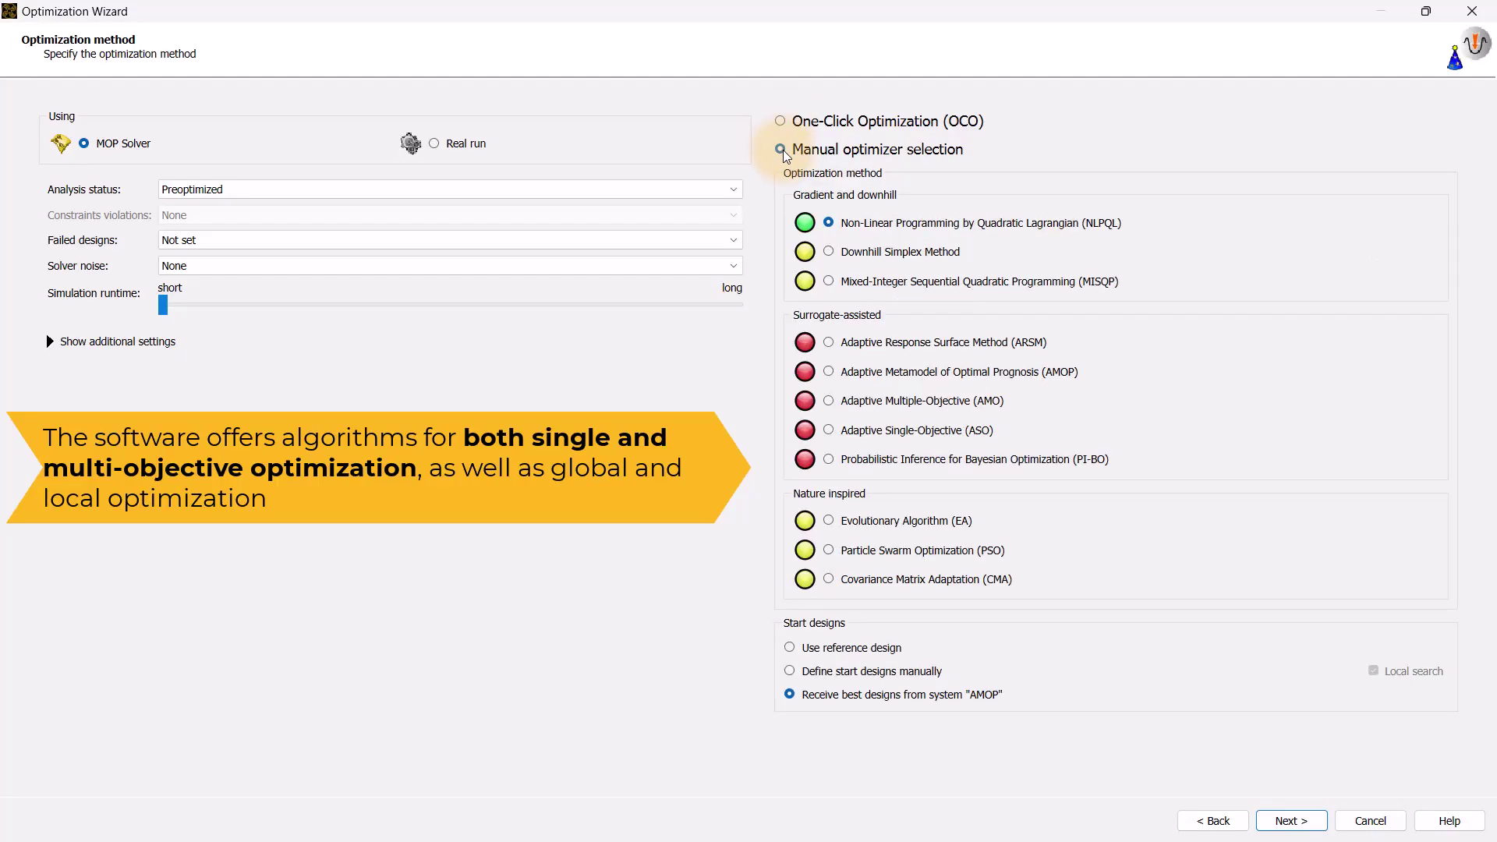
left_click(782, 121)
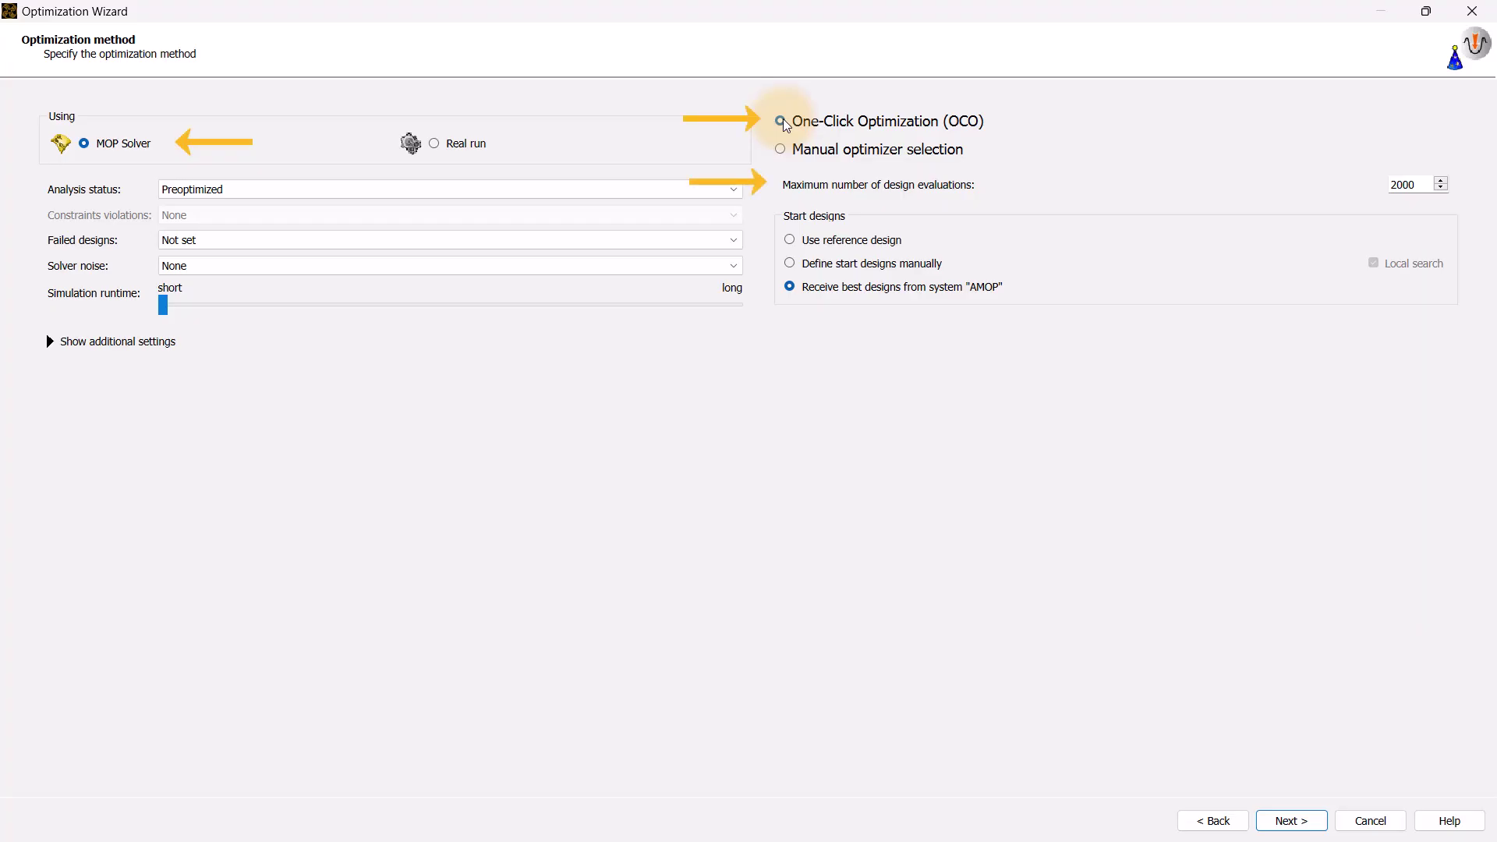
left_click(780, 121)
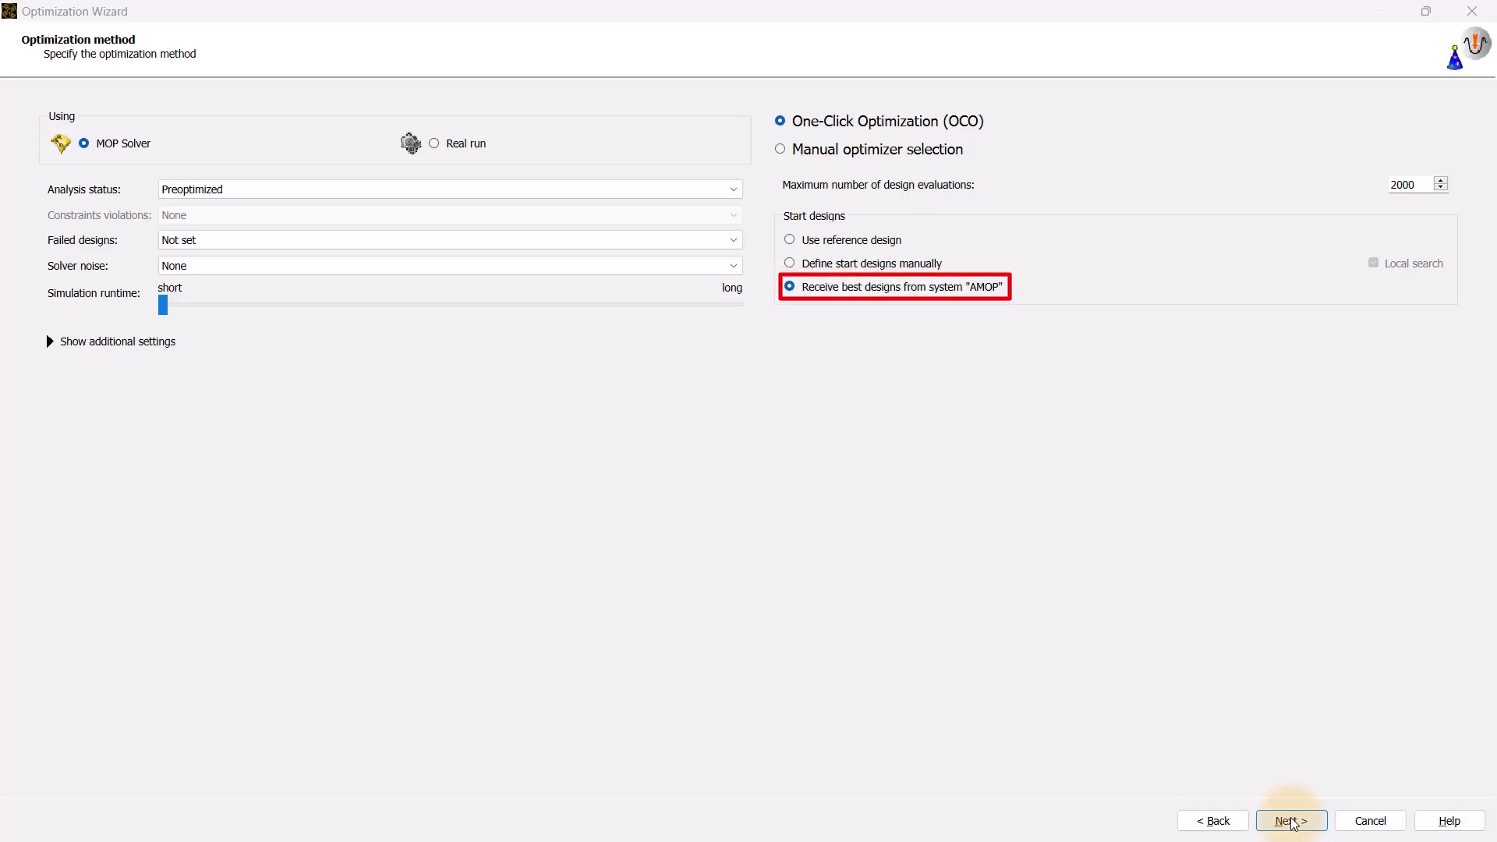
left_click(1292, 821)
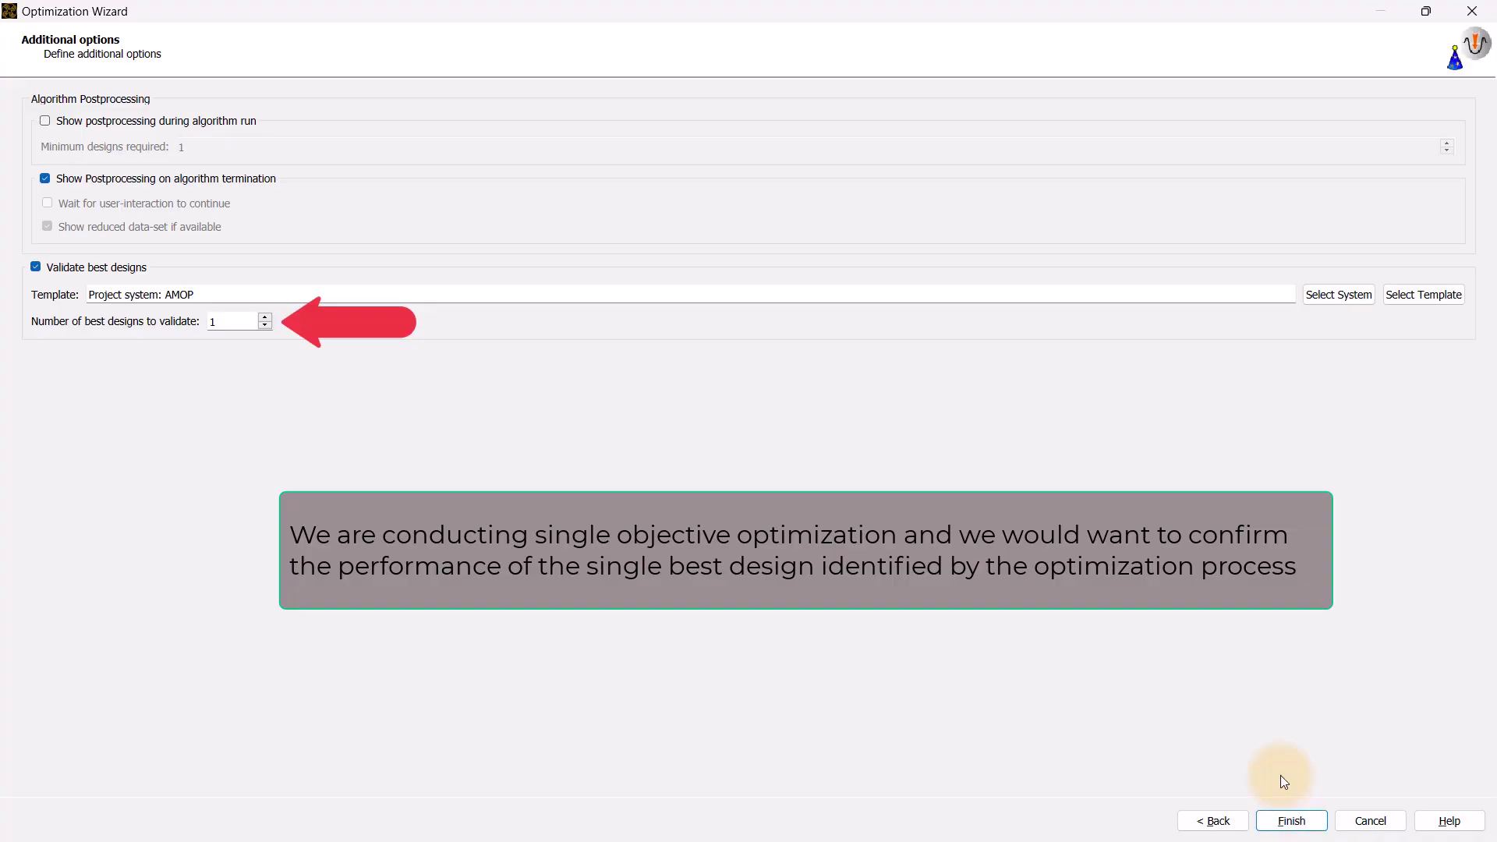
left_click(1290, 821)
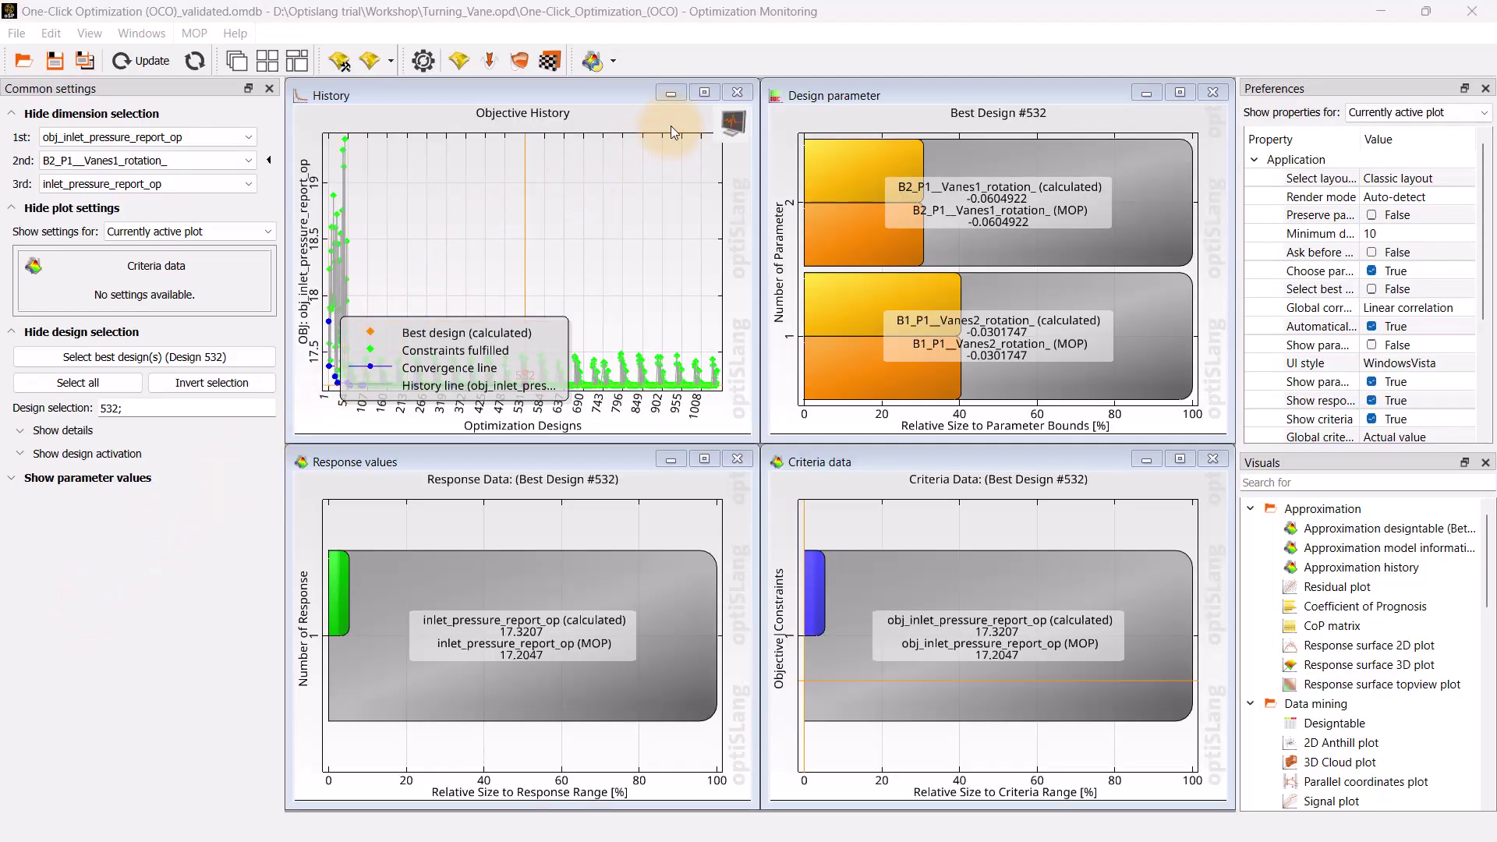
Enlarge the objective History plot and move its legend clear of the data to examine how the optimization converges
left_click(704, 94)
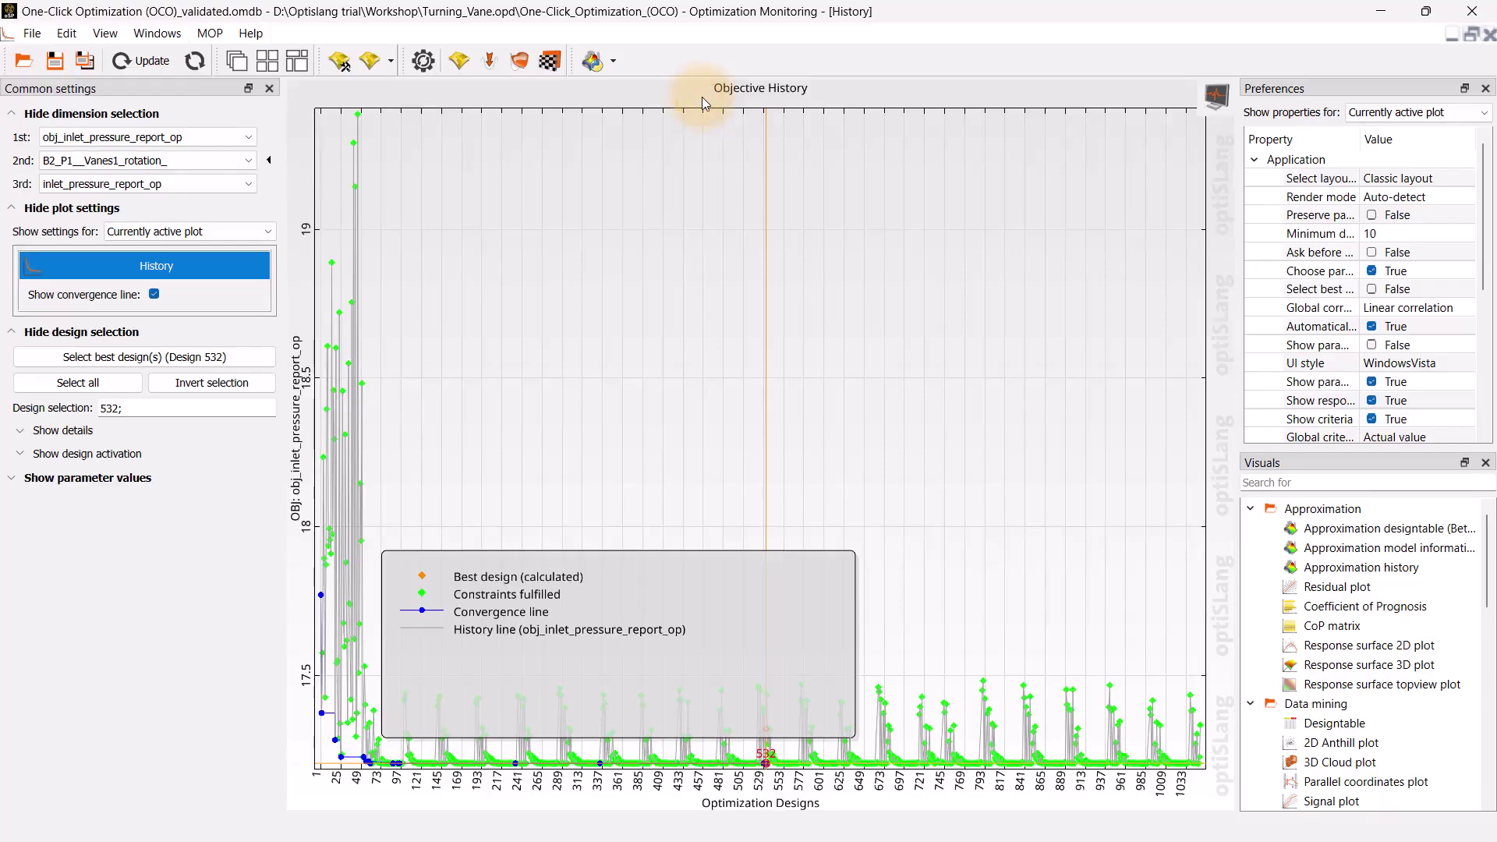
left_click_drag(704, 584, 1011, 196)
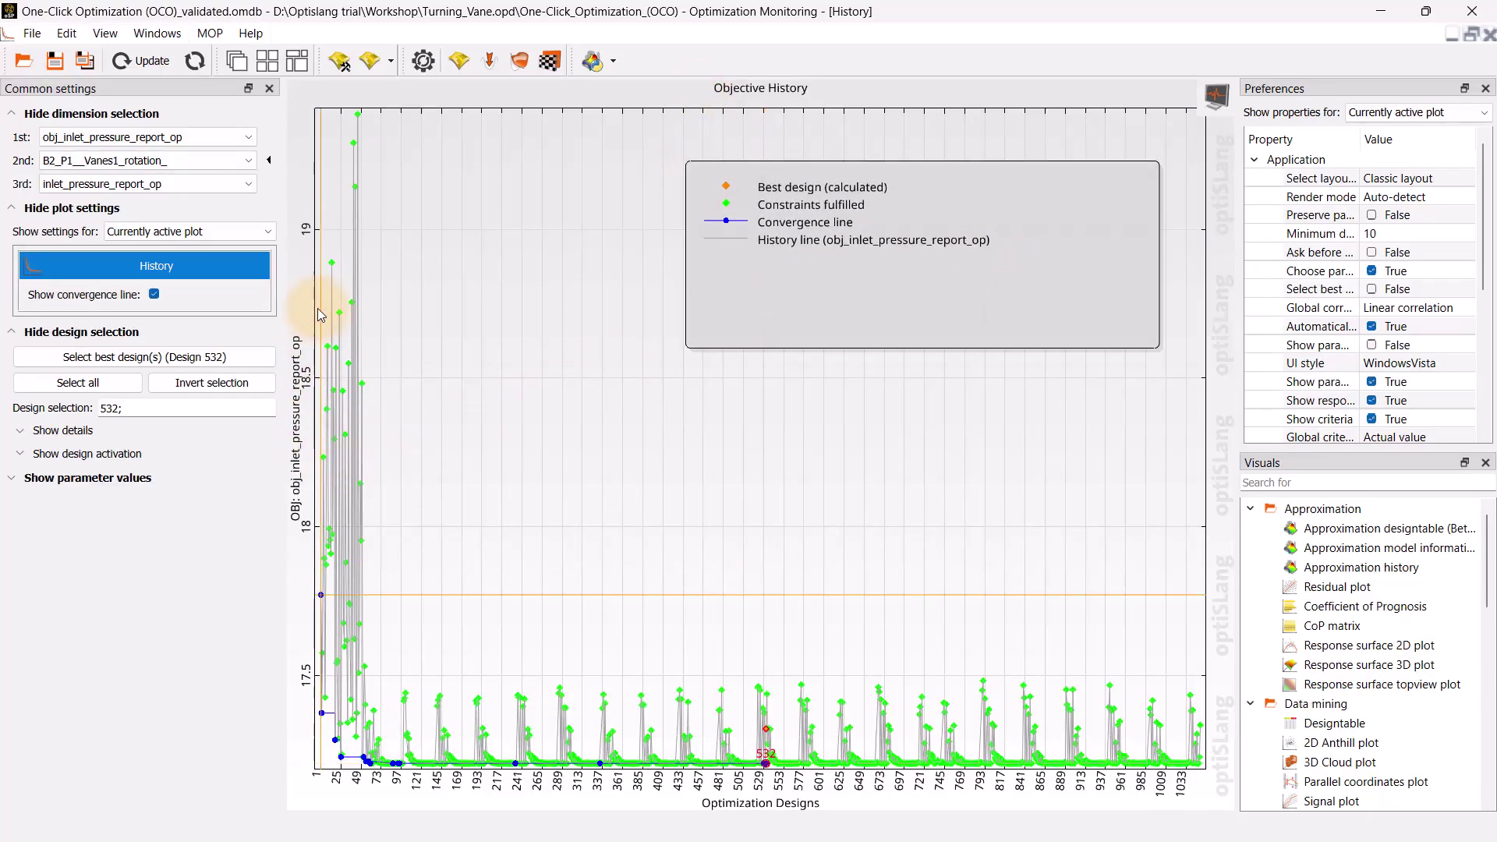
mouse_move(318, 310)
left_mouse_down()
mouse_move(433, 762)
mouse_move(853, 795)
left_mouse_up()
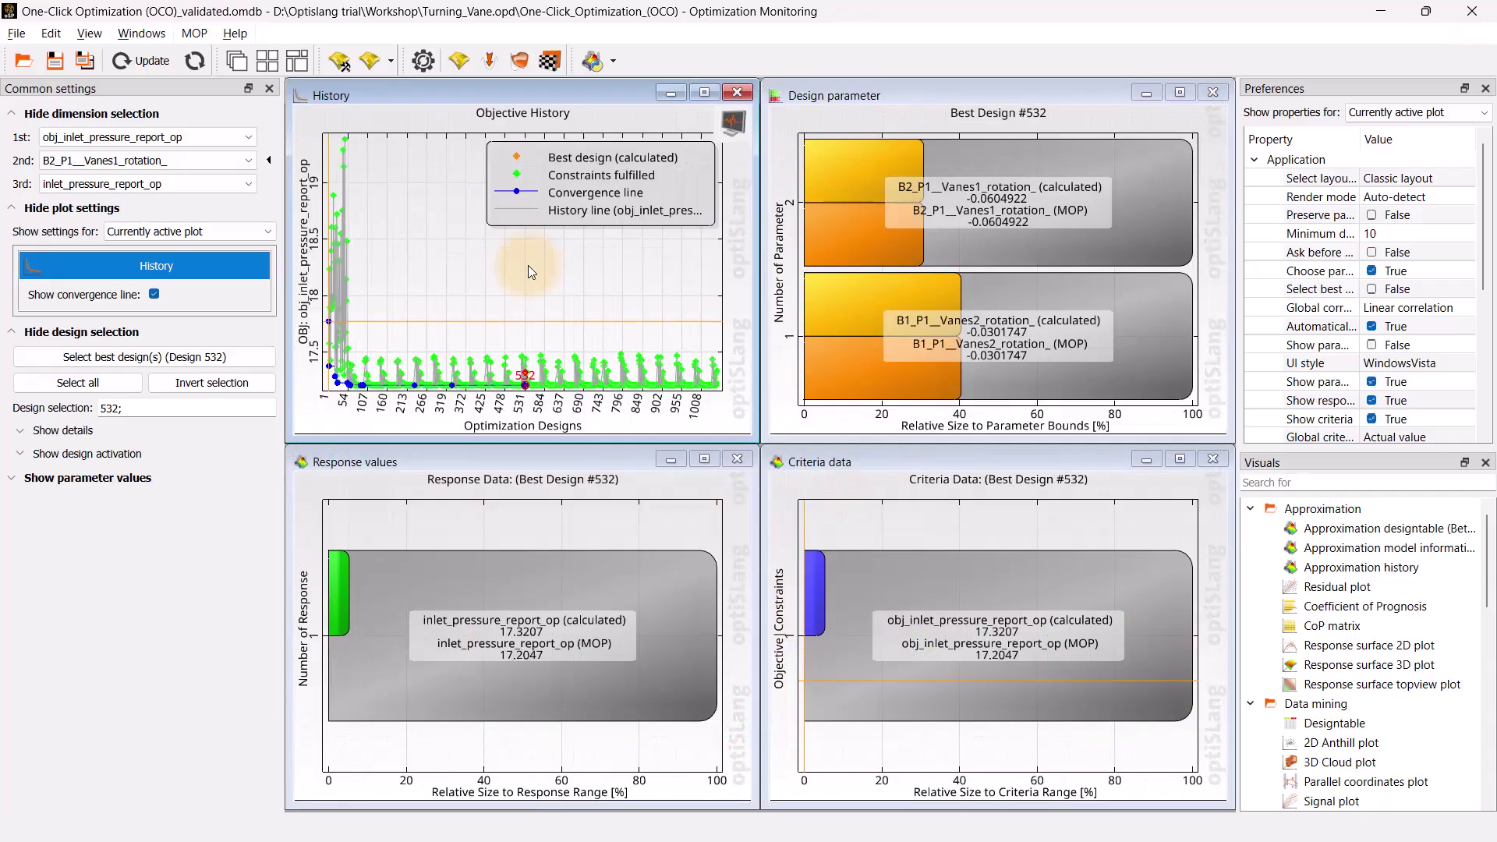
Display the results of design 53 for comparison and reselect the best design
left_click(527, 265)
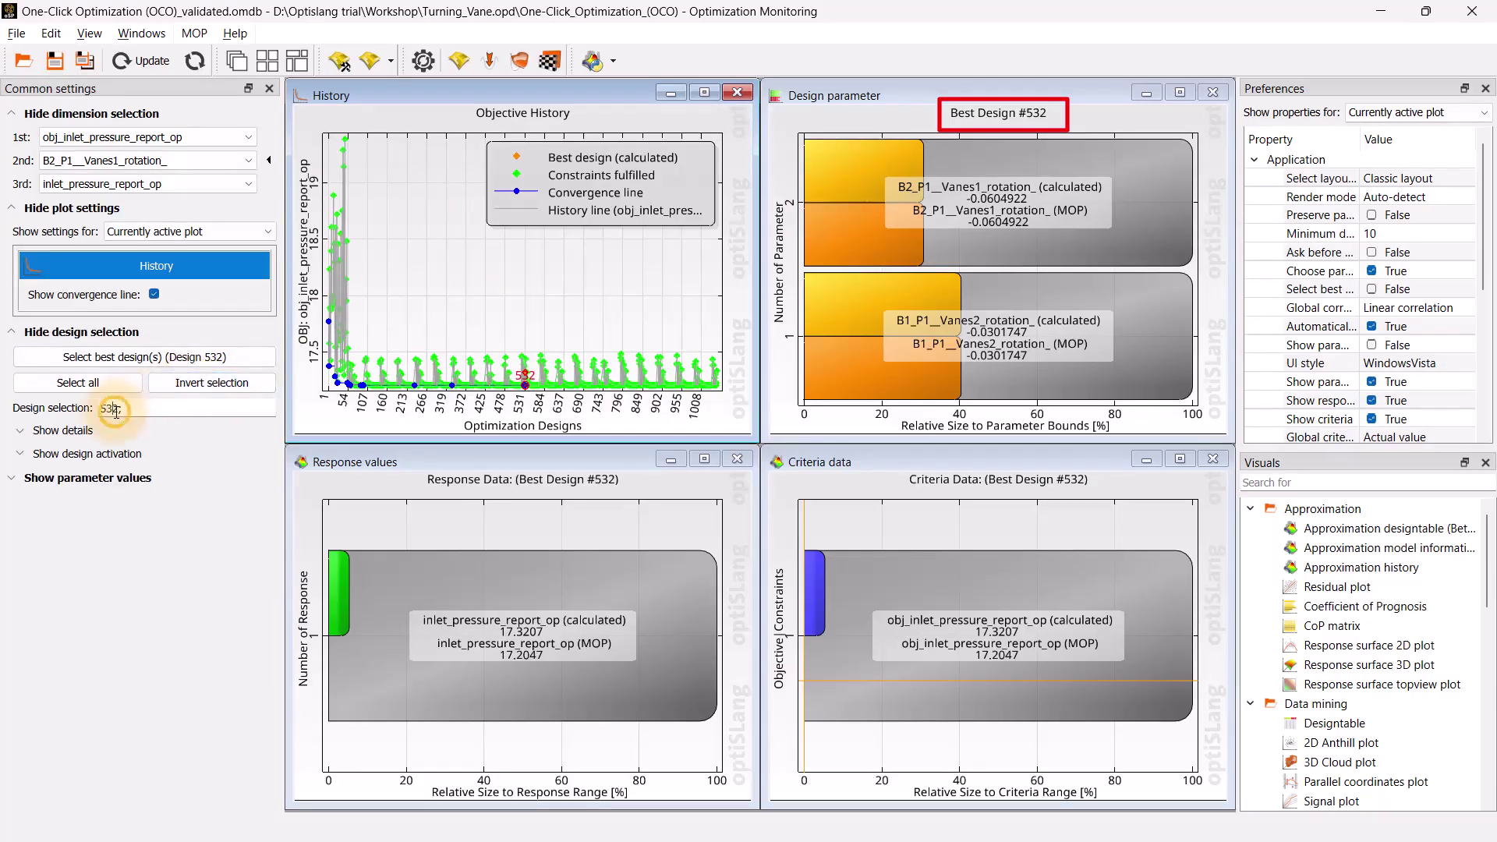
key("BackSpace")
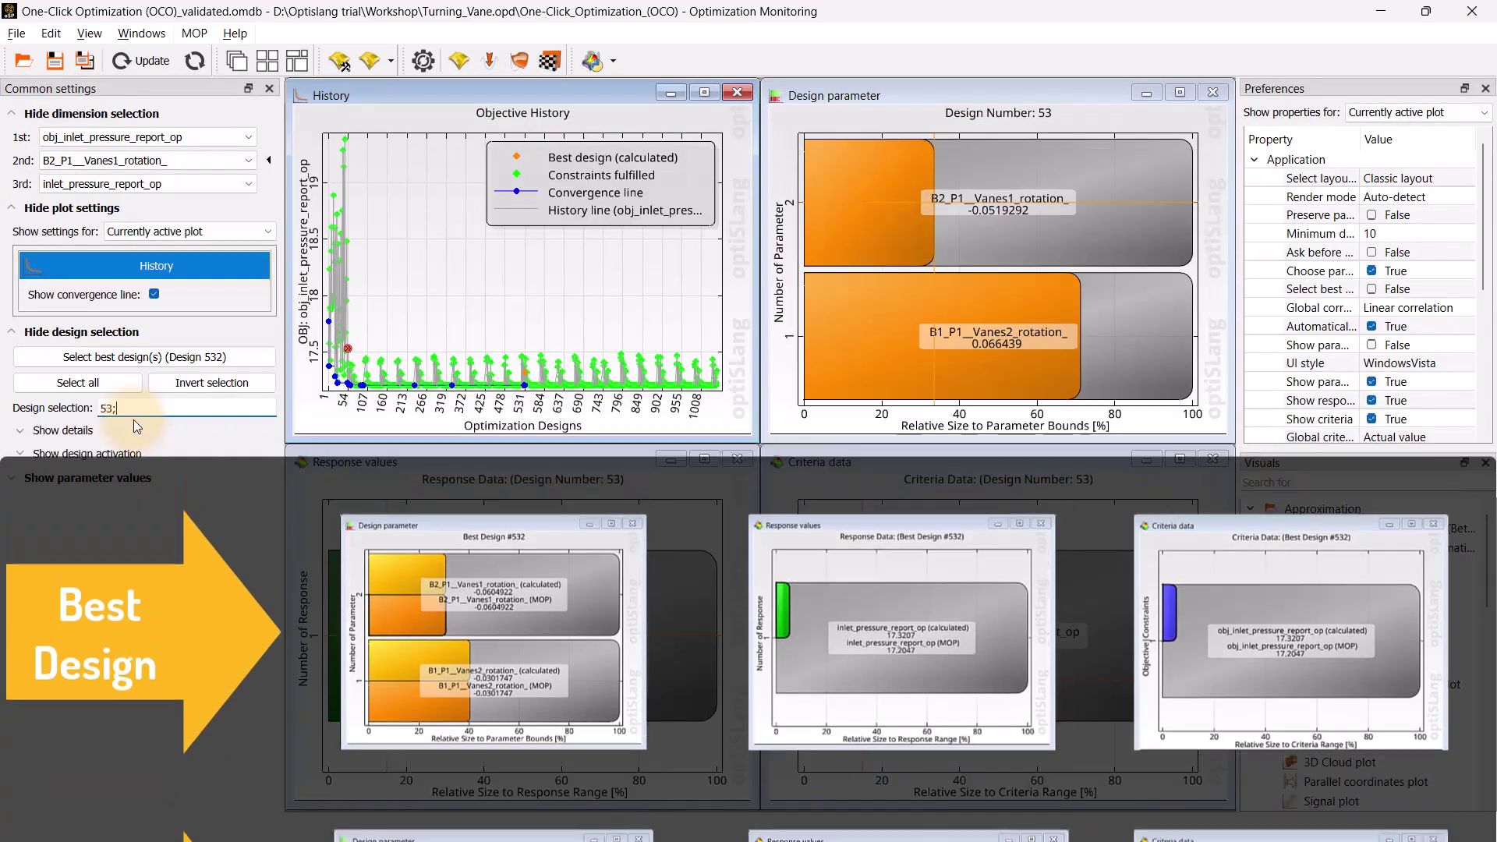
left_click(158, 357)
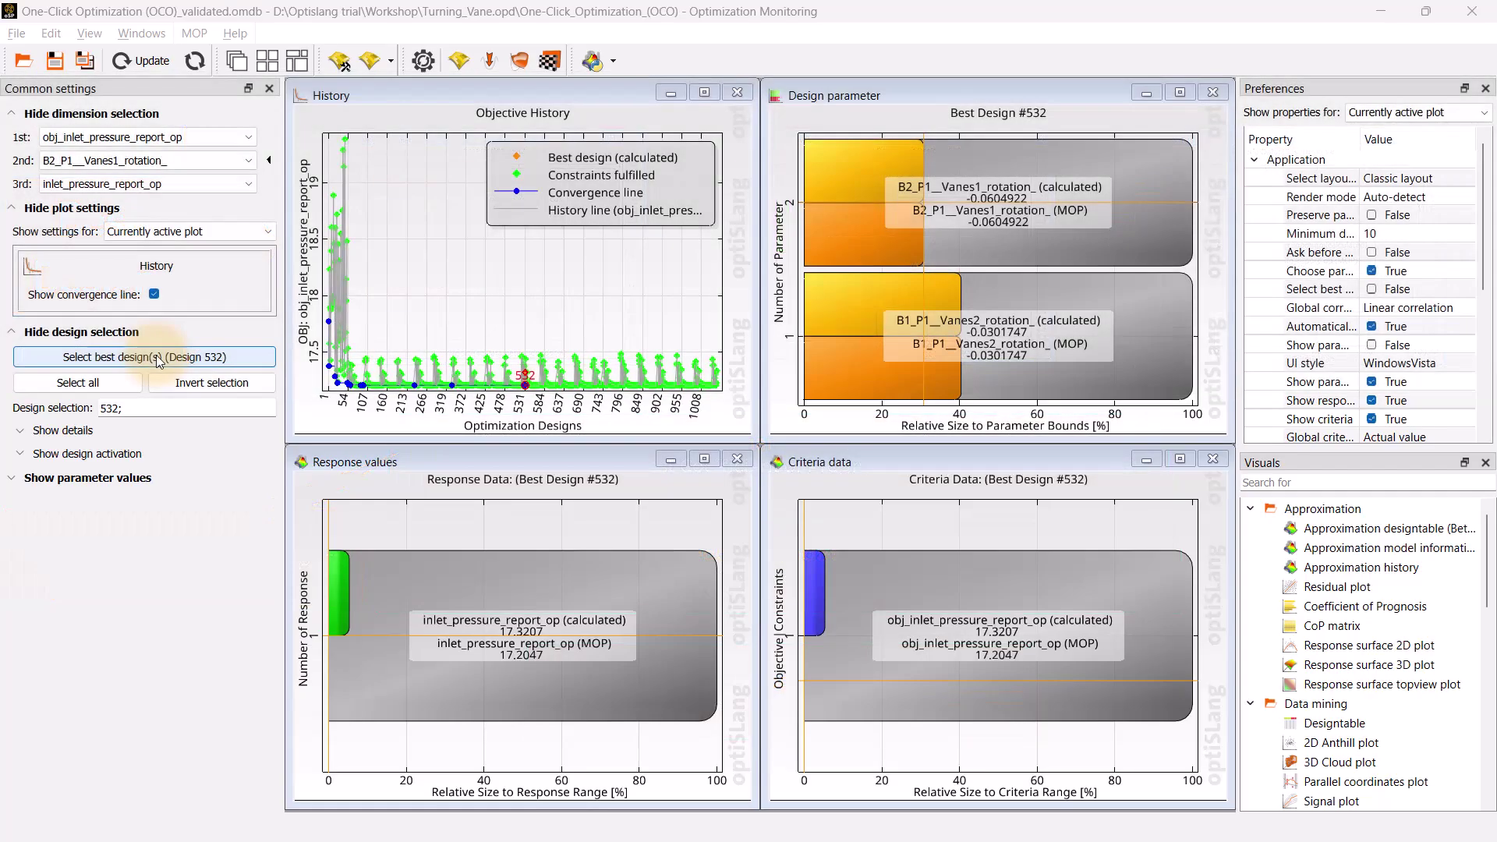
Show the History plot for the B2_P1__Vanes1_rotation_ parameter, the inlet_pressure_report_op response and the objective criterion in turn
left_click(840, 181)
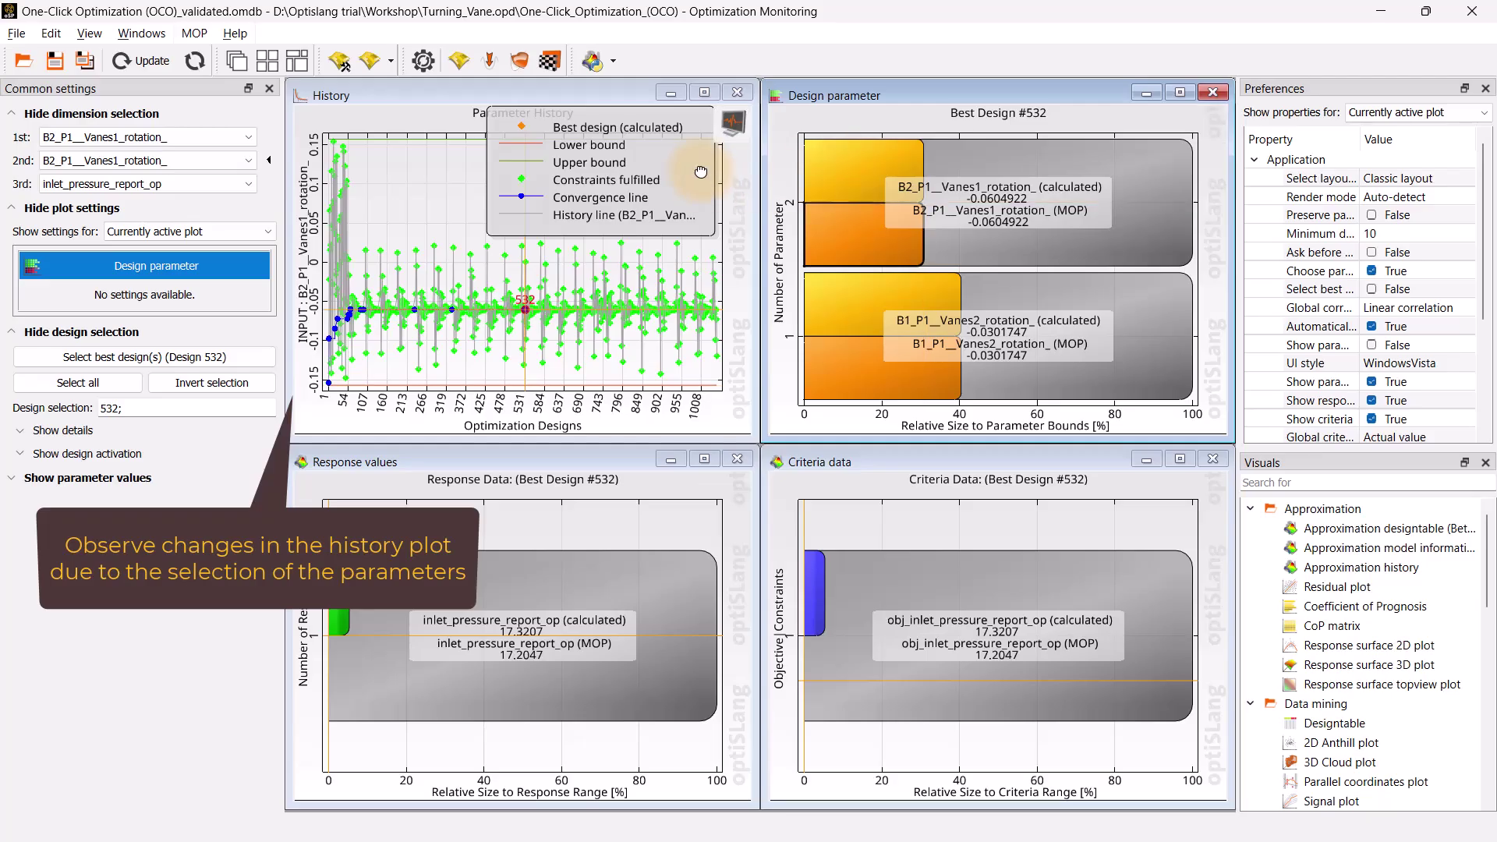
left_click_drag(698, 179, 583, 355)
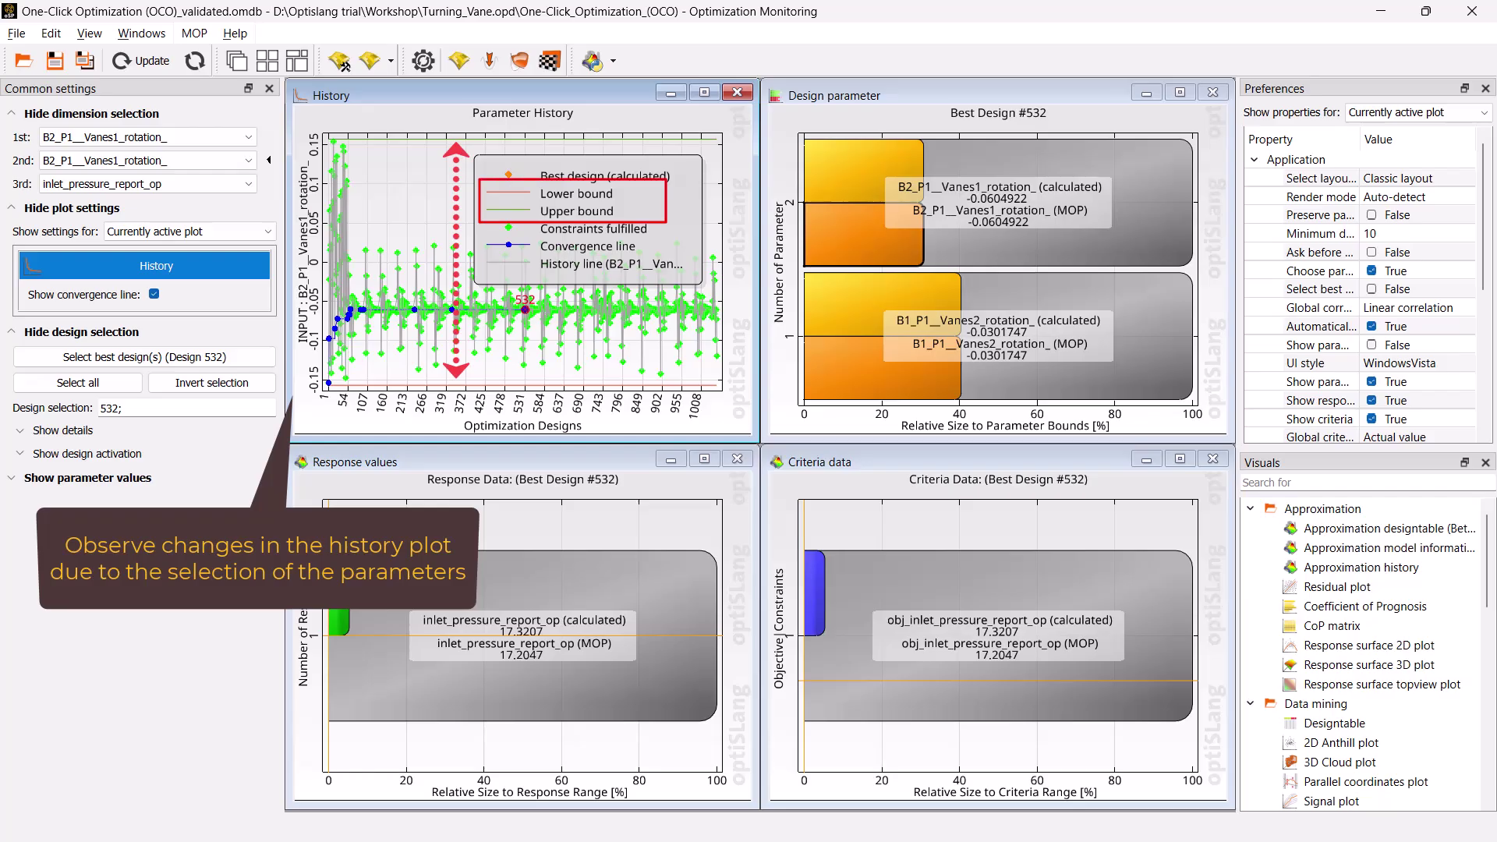
left_click(612, 562)
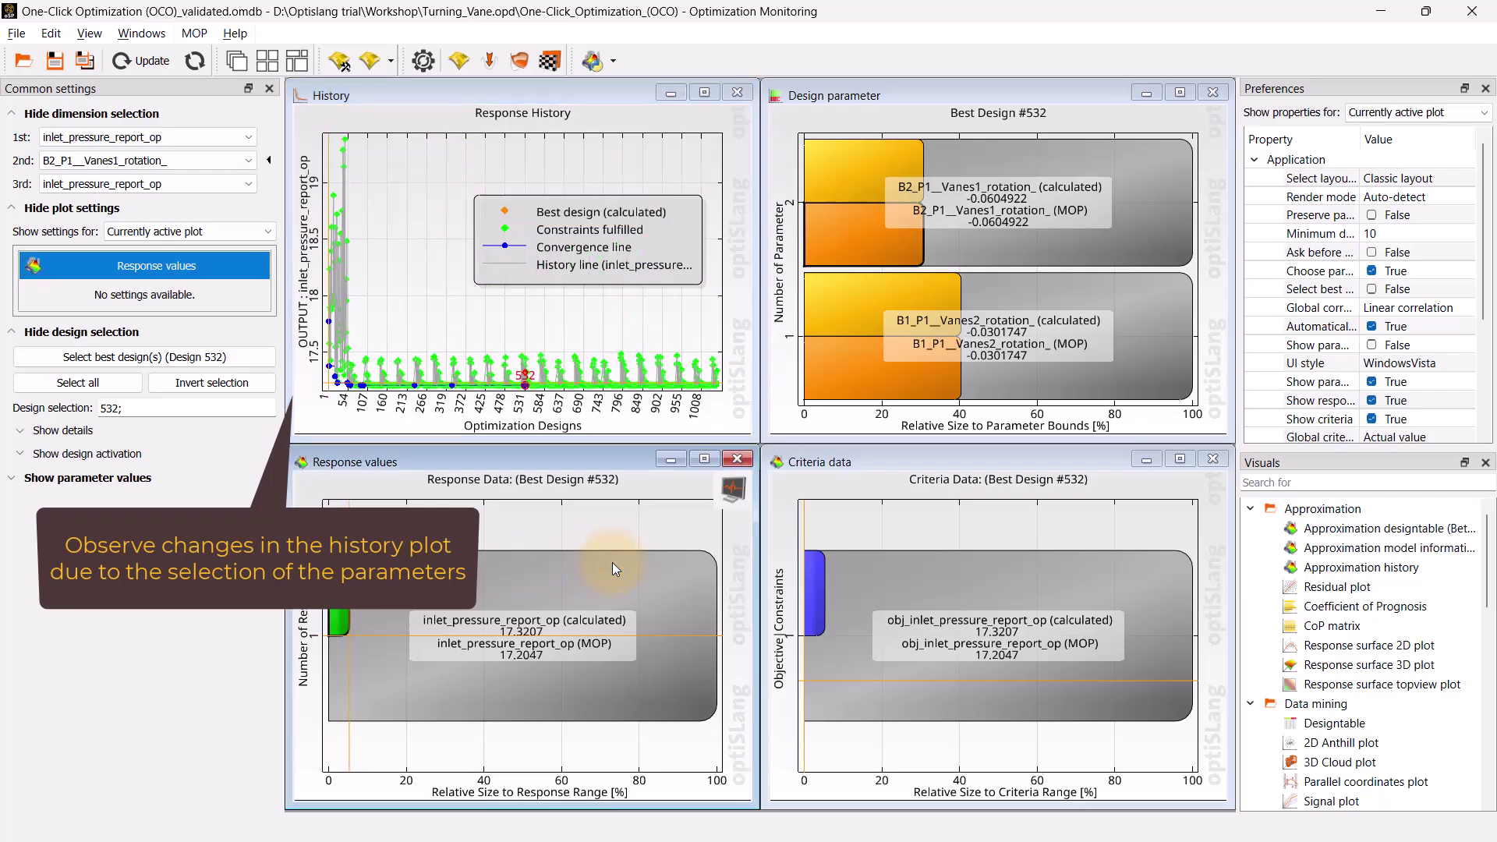
left_click(967, 561)
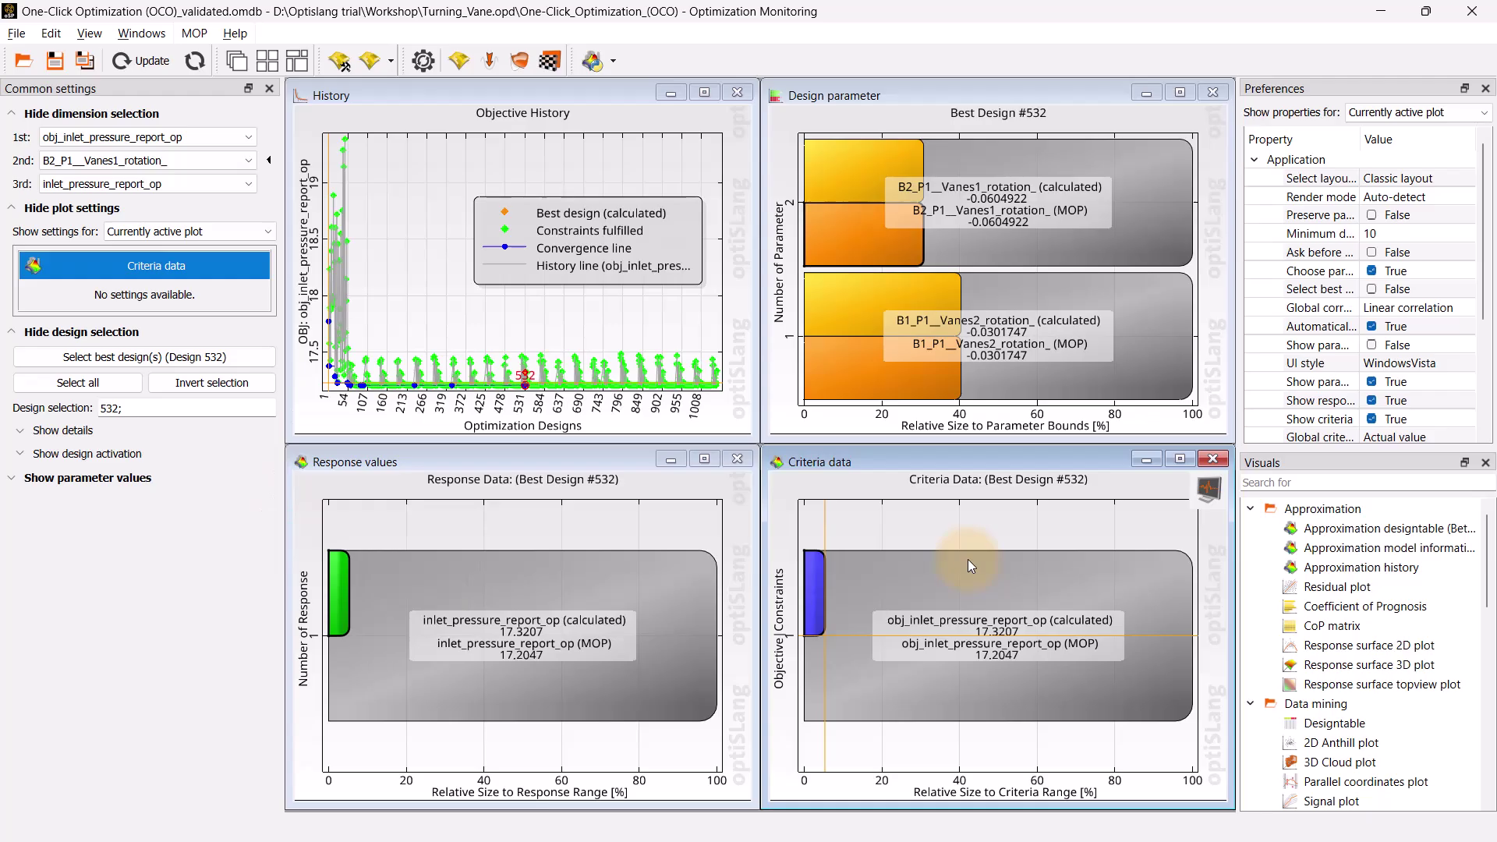
Review the History plot's visual settings and its data tables for each curve, and return to the chart view
left_click(622, 129)
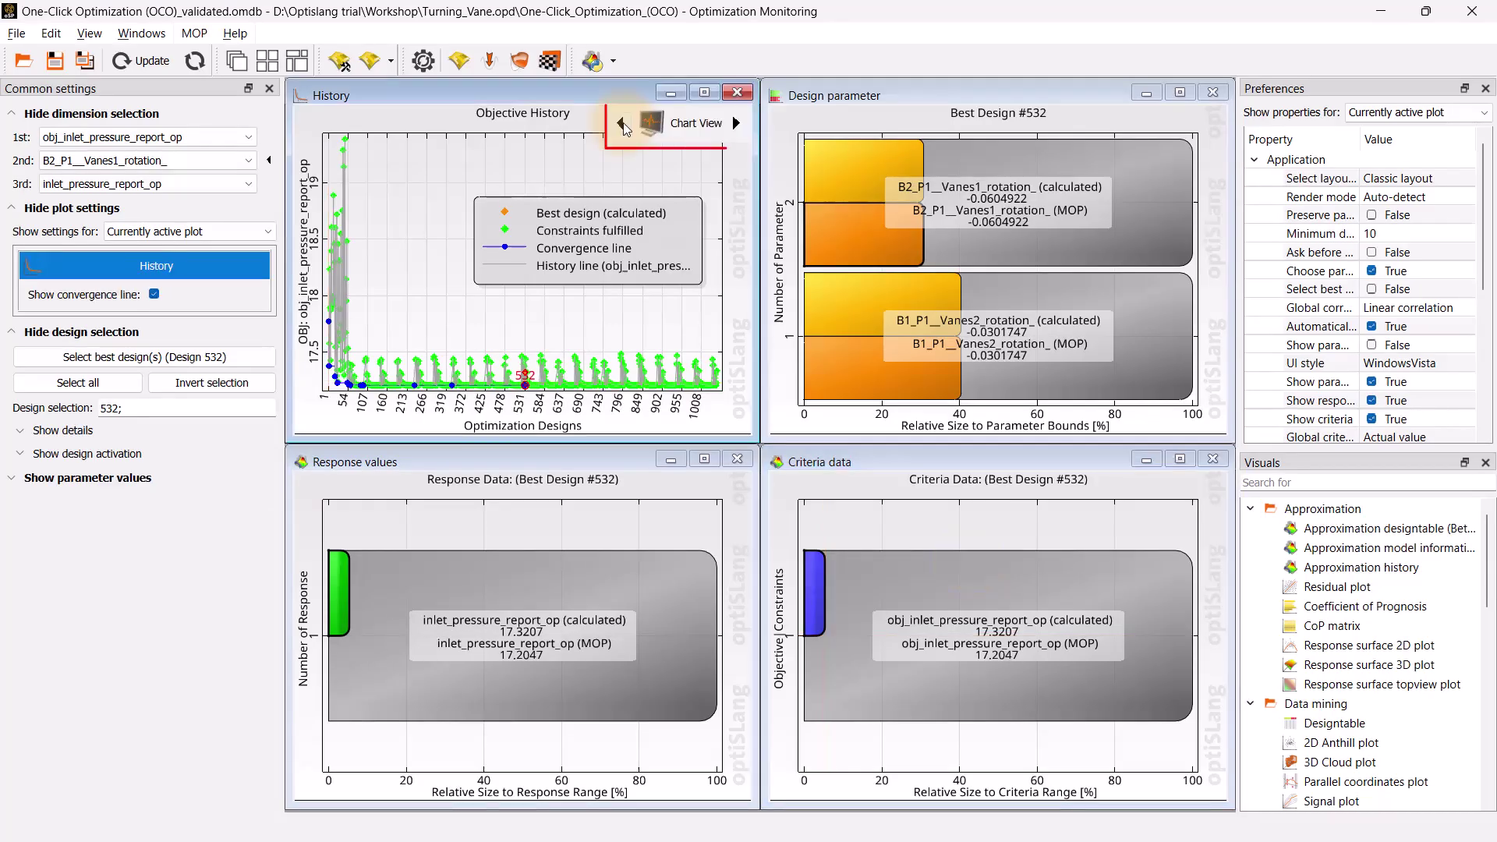
left_click(621, 123)
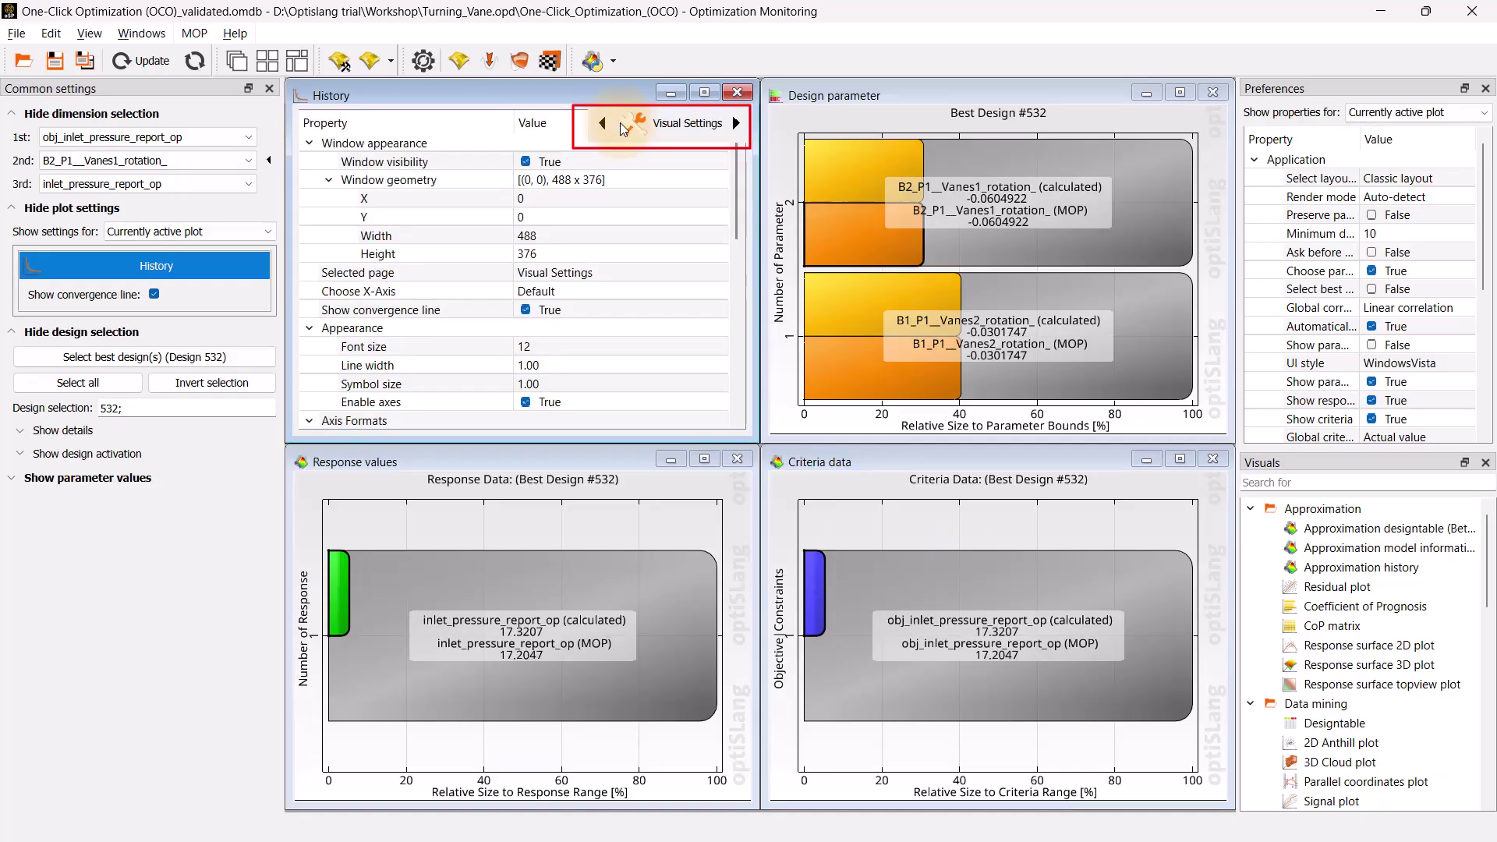
left_click(620, 123)
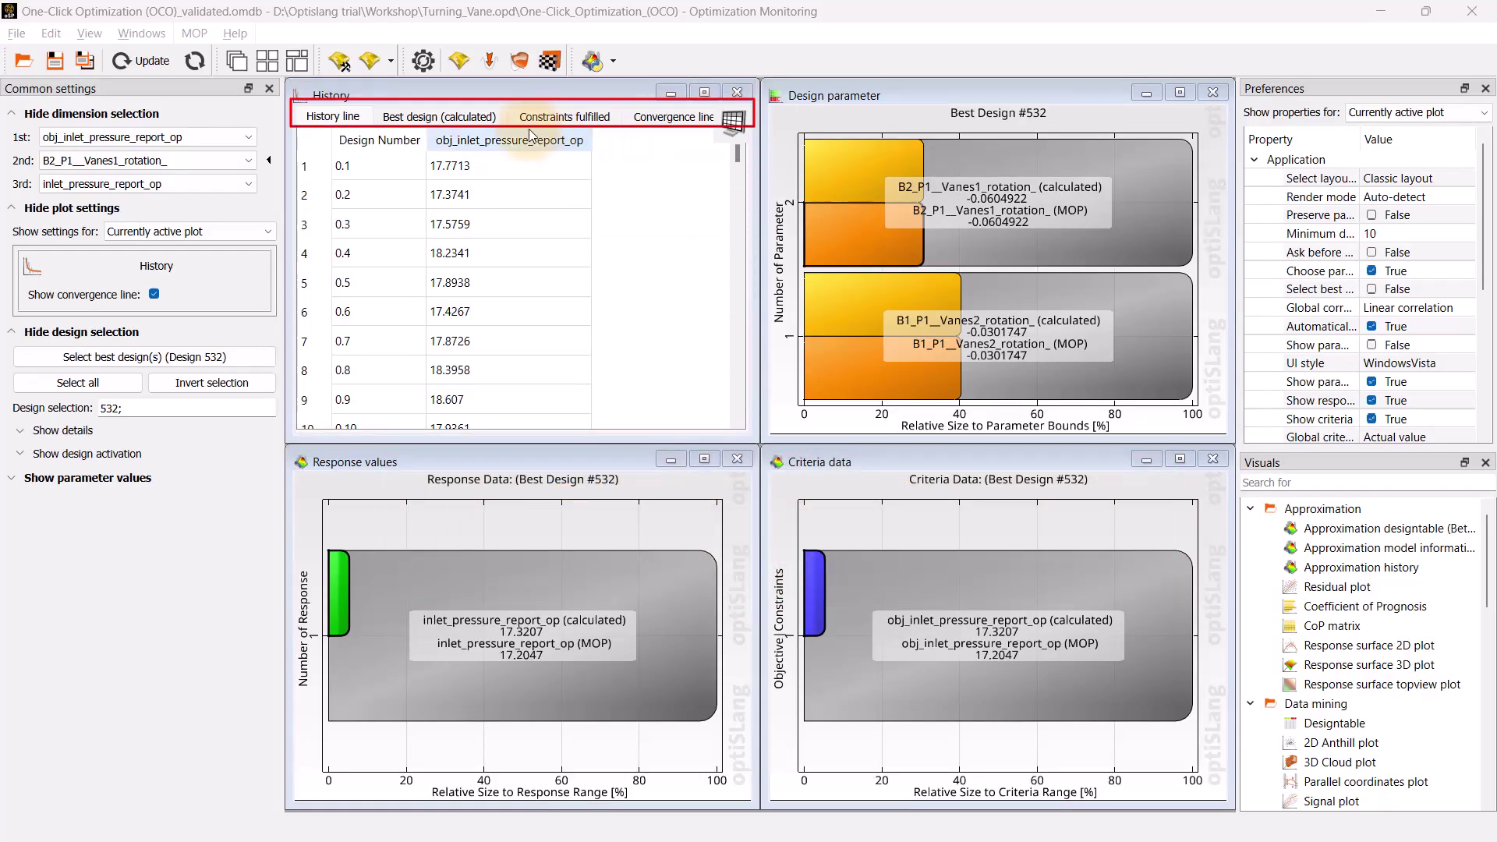
left_click(465, 122)
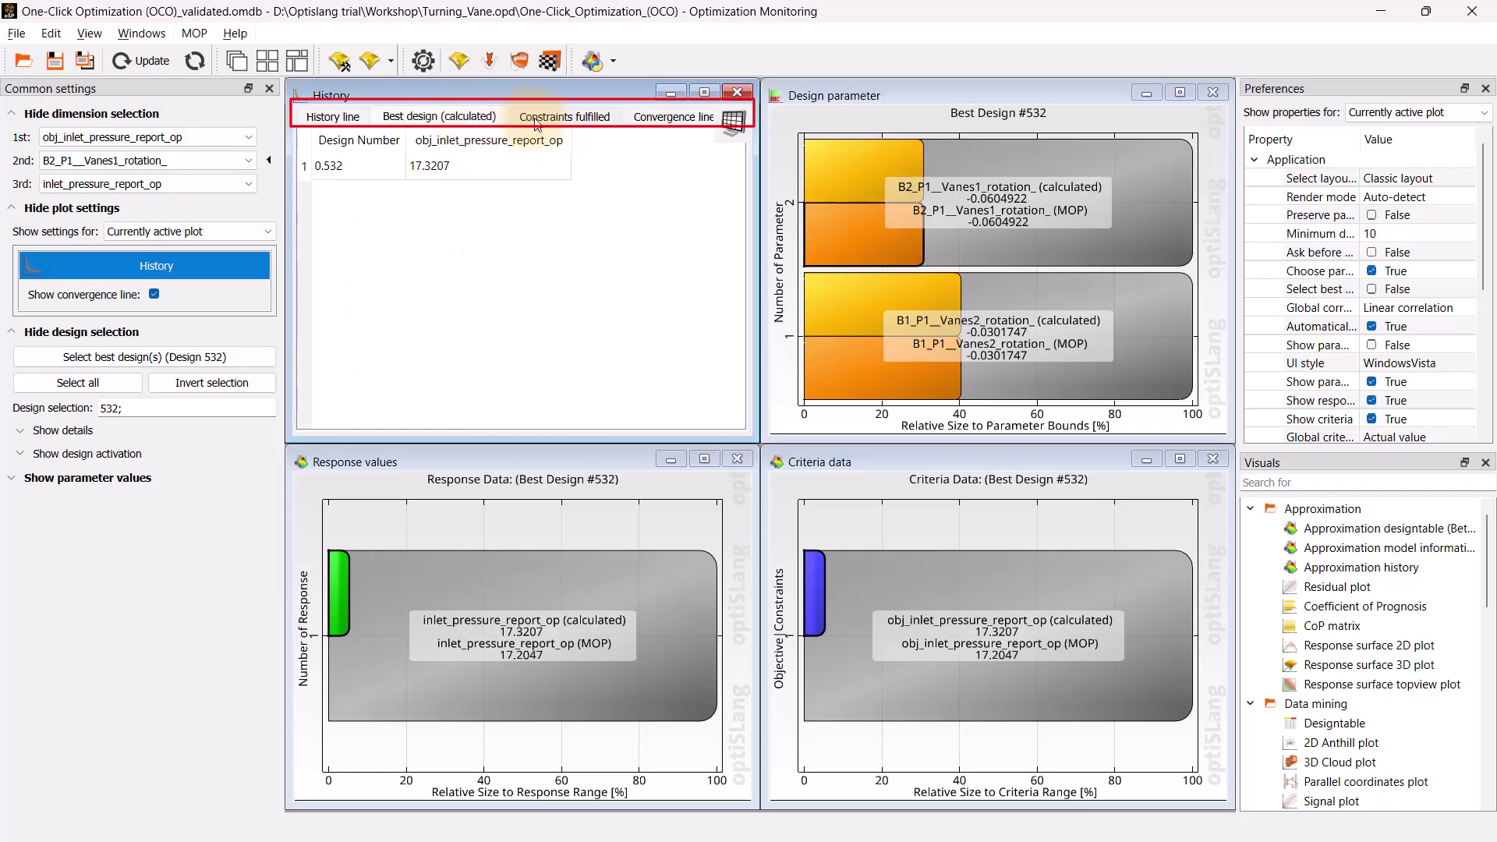
left_click(563, 117)
left_click(647, 121)
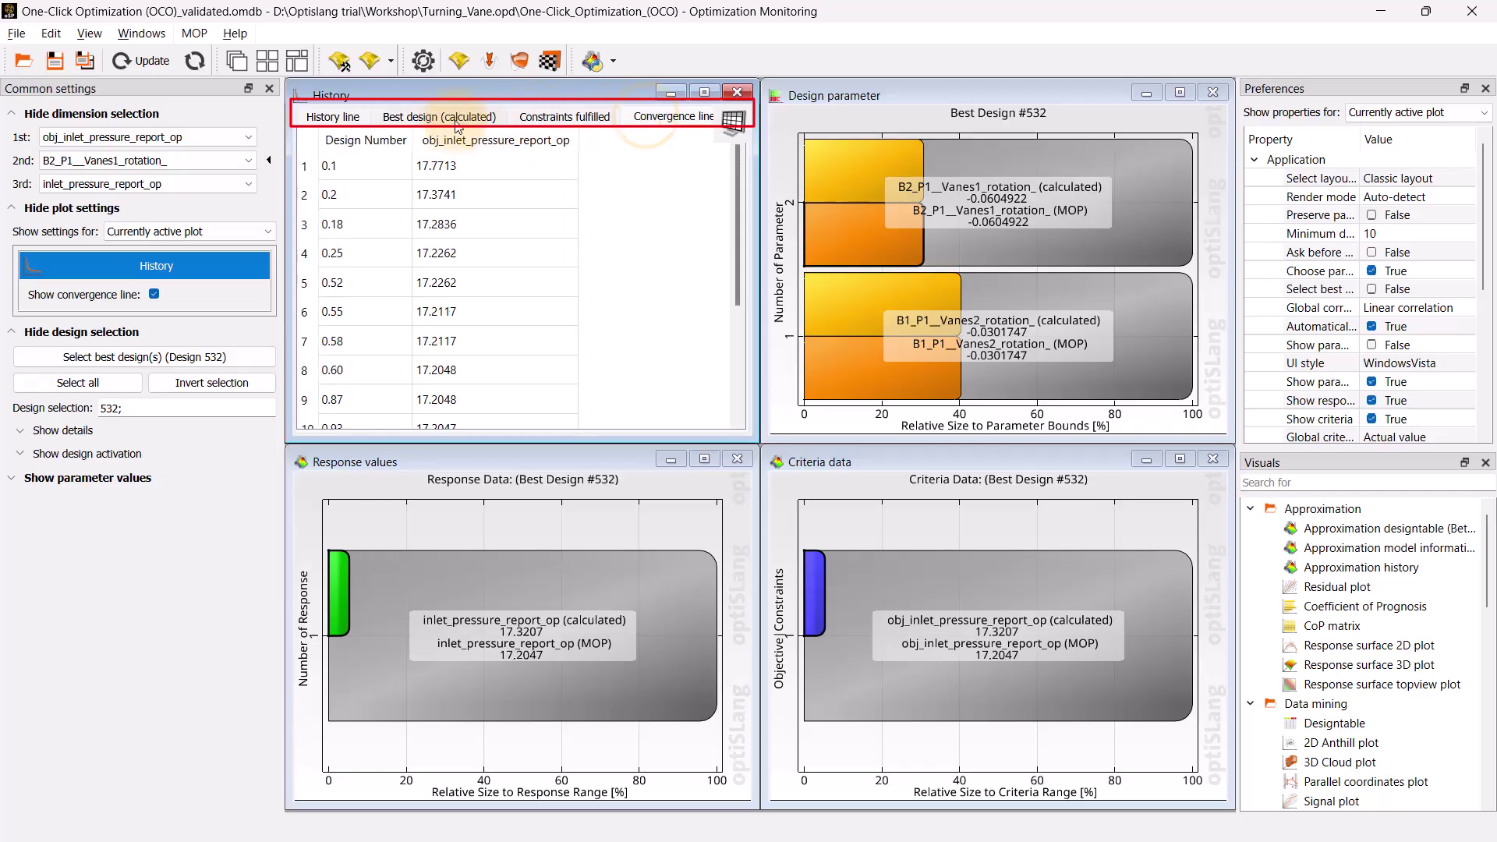
left_click(334, 115)
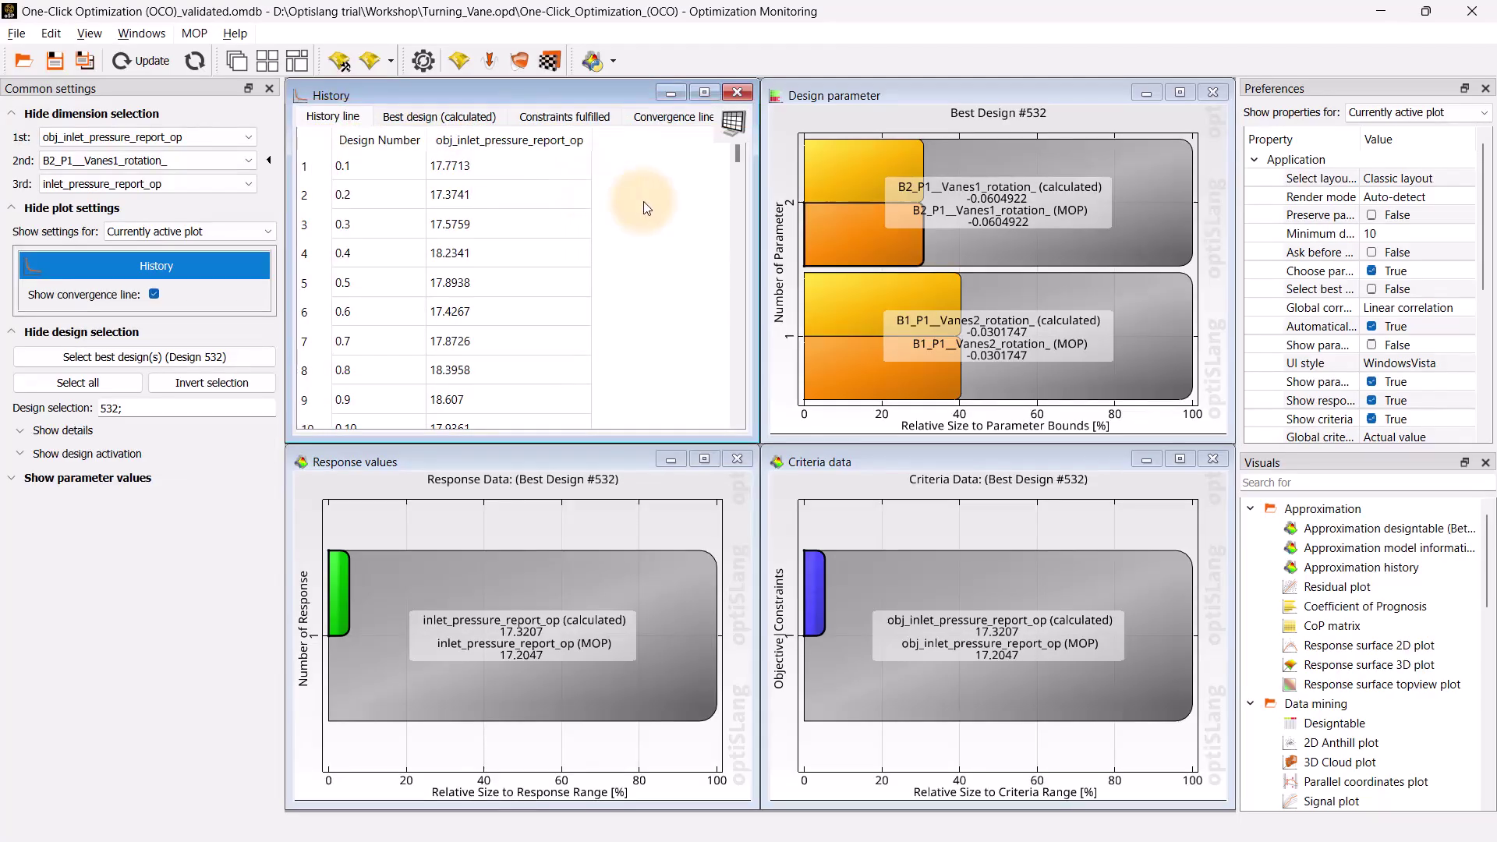
left_click(711, 122)
left_click(617, 125)
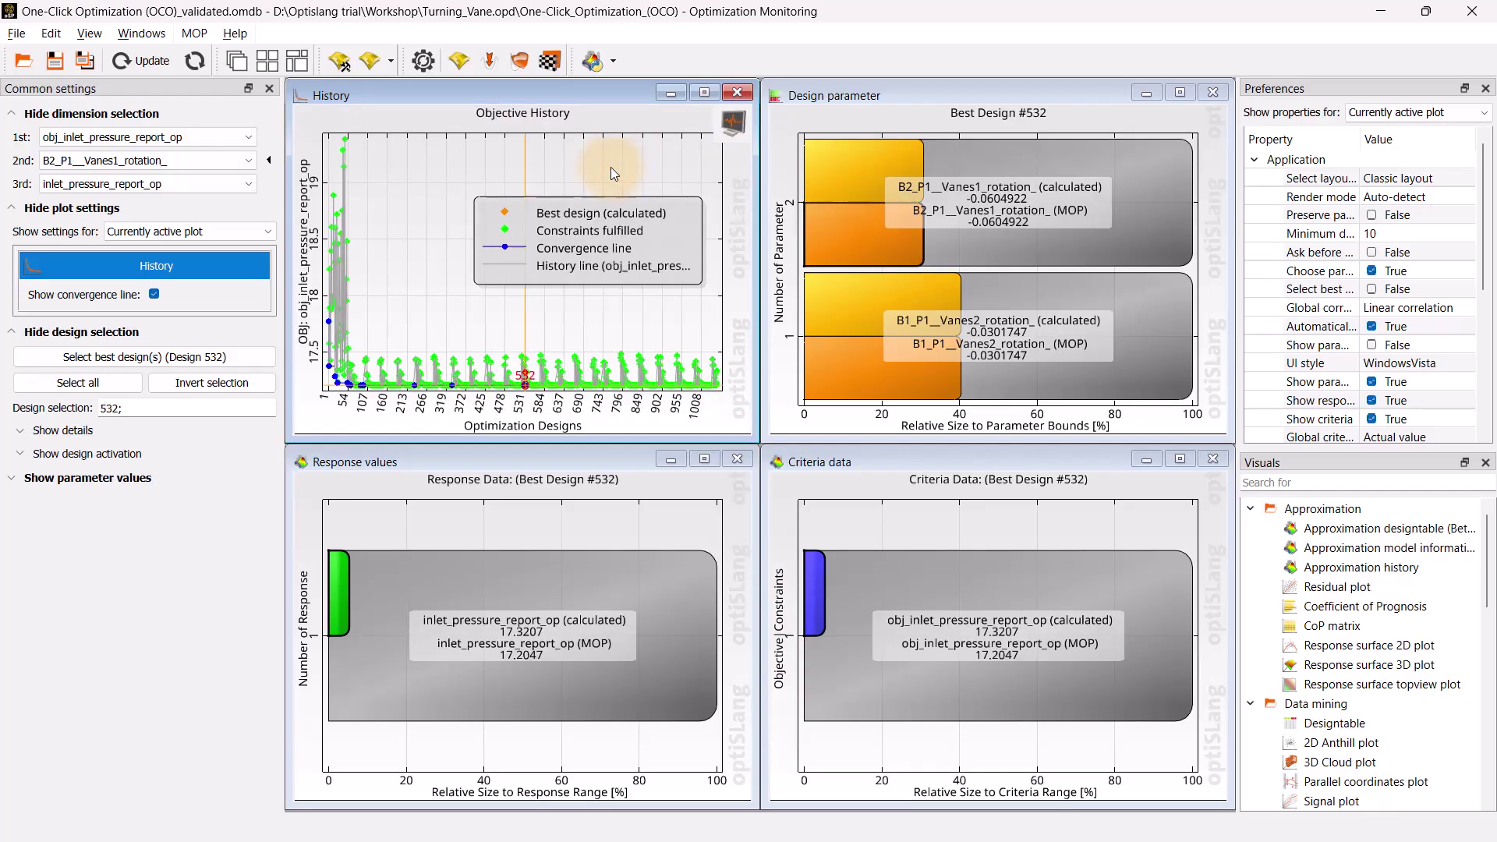
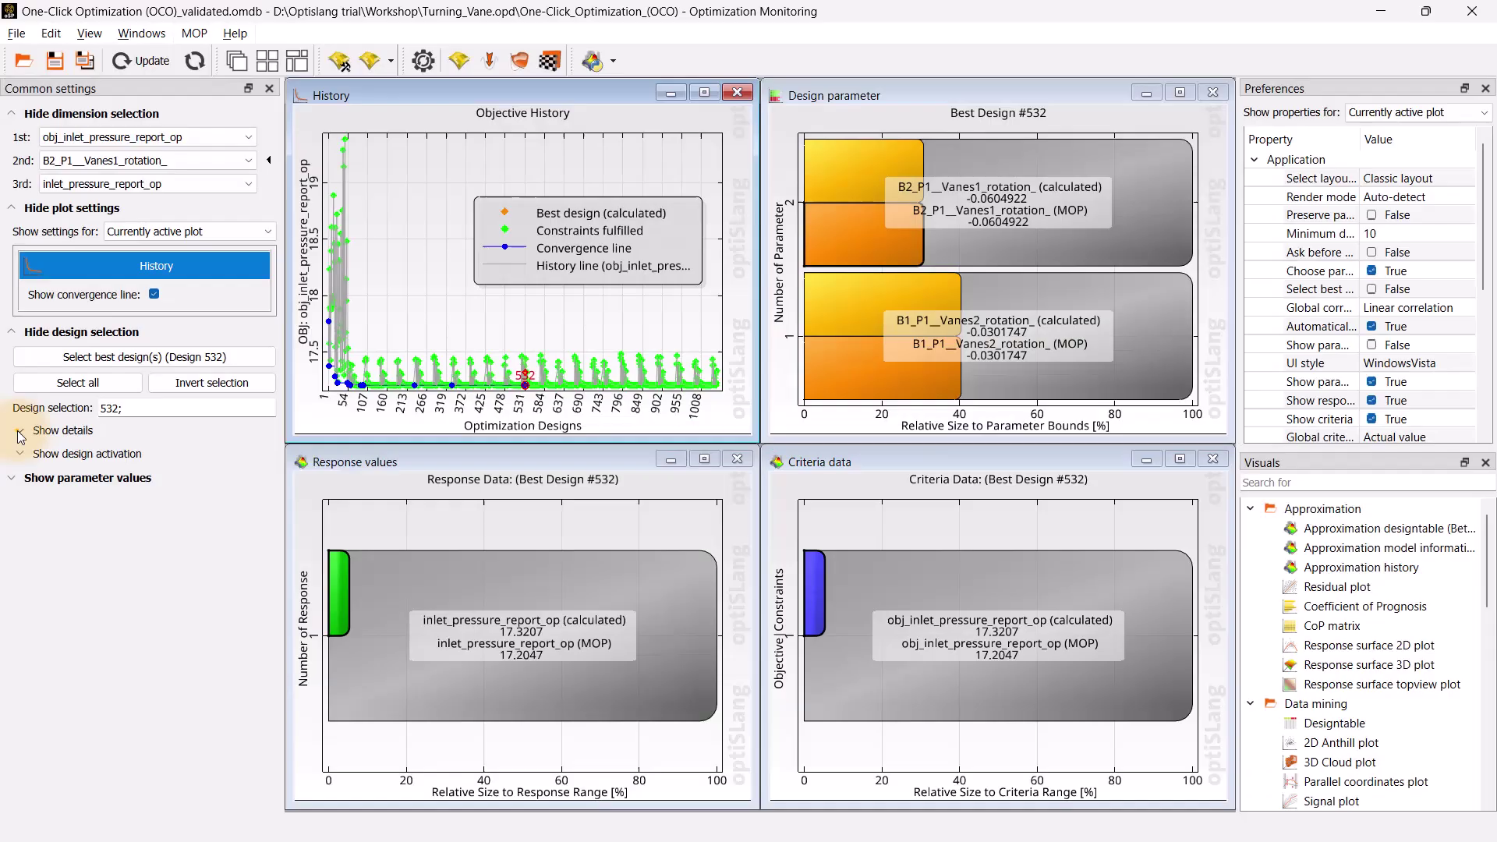
Expand the details of the selected best design and read through its parameter and response values
left_click(47, 430)
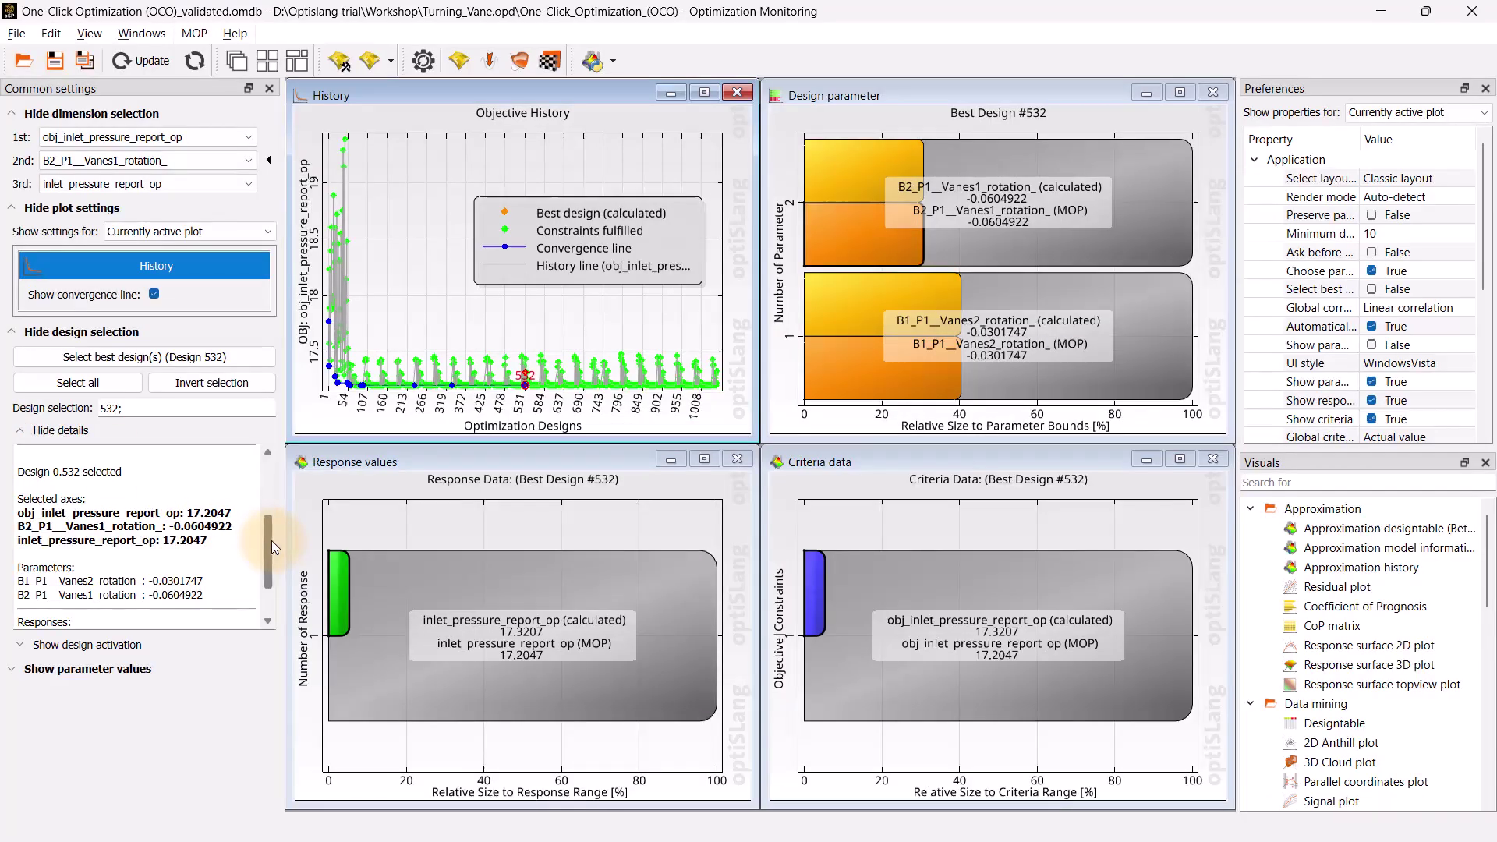
mouse_move(271, 541)
left_mouse_down()
mouse_move(270, 502)
mouse_move(260, 568)
left_mouse_up()
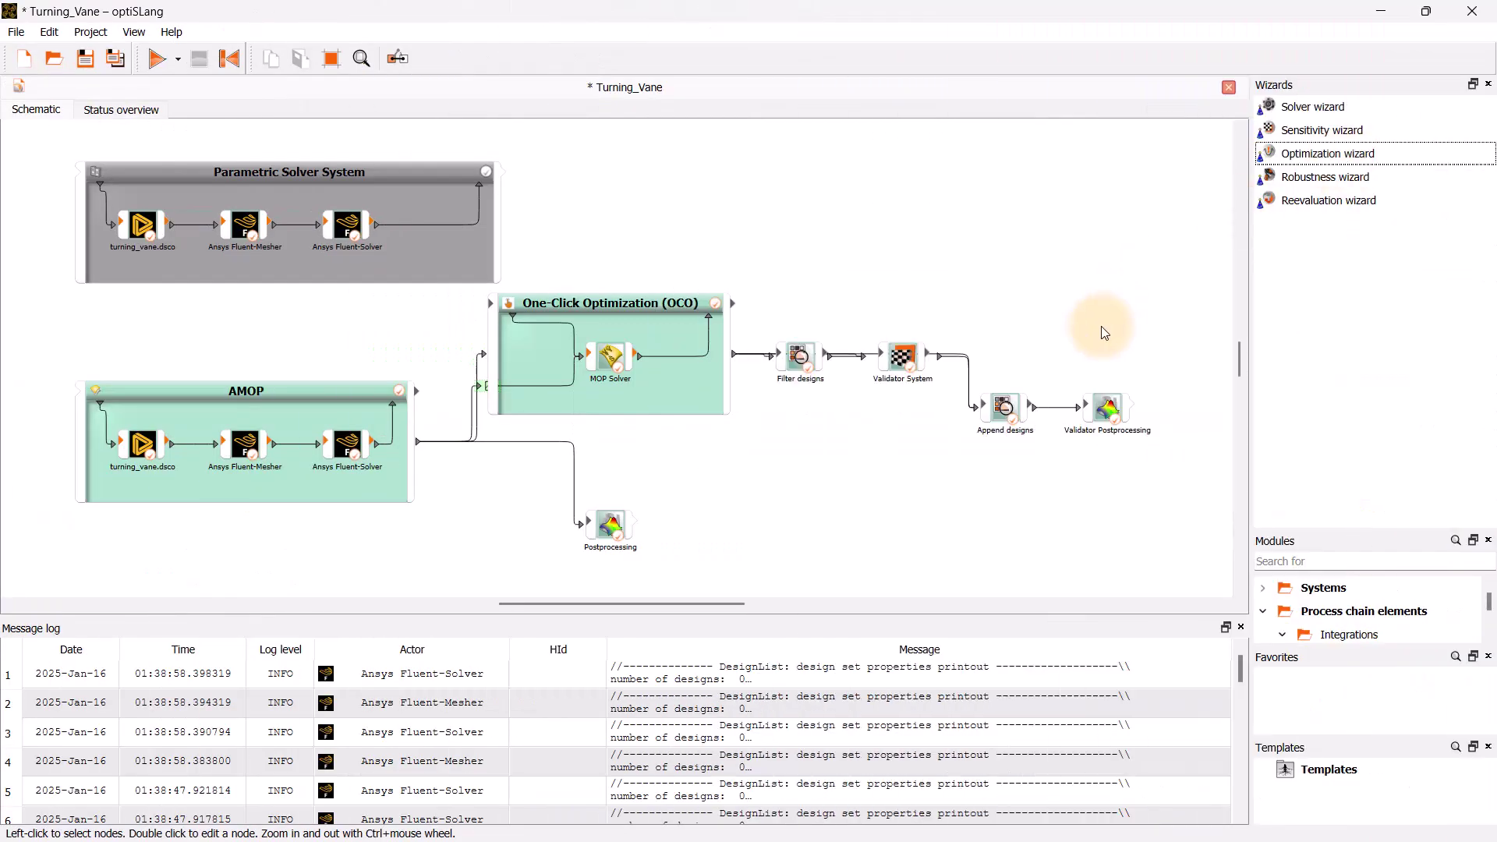
Apply the Optimization wizard to the AMOP system, keeping its existing parameter and criteria definitions
left_click(1065, 215)
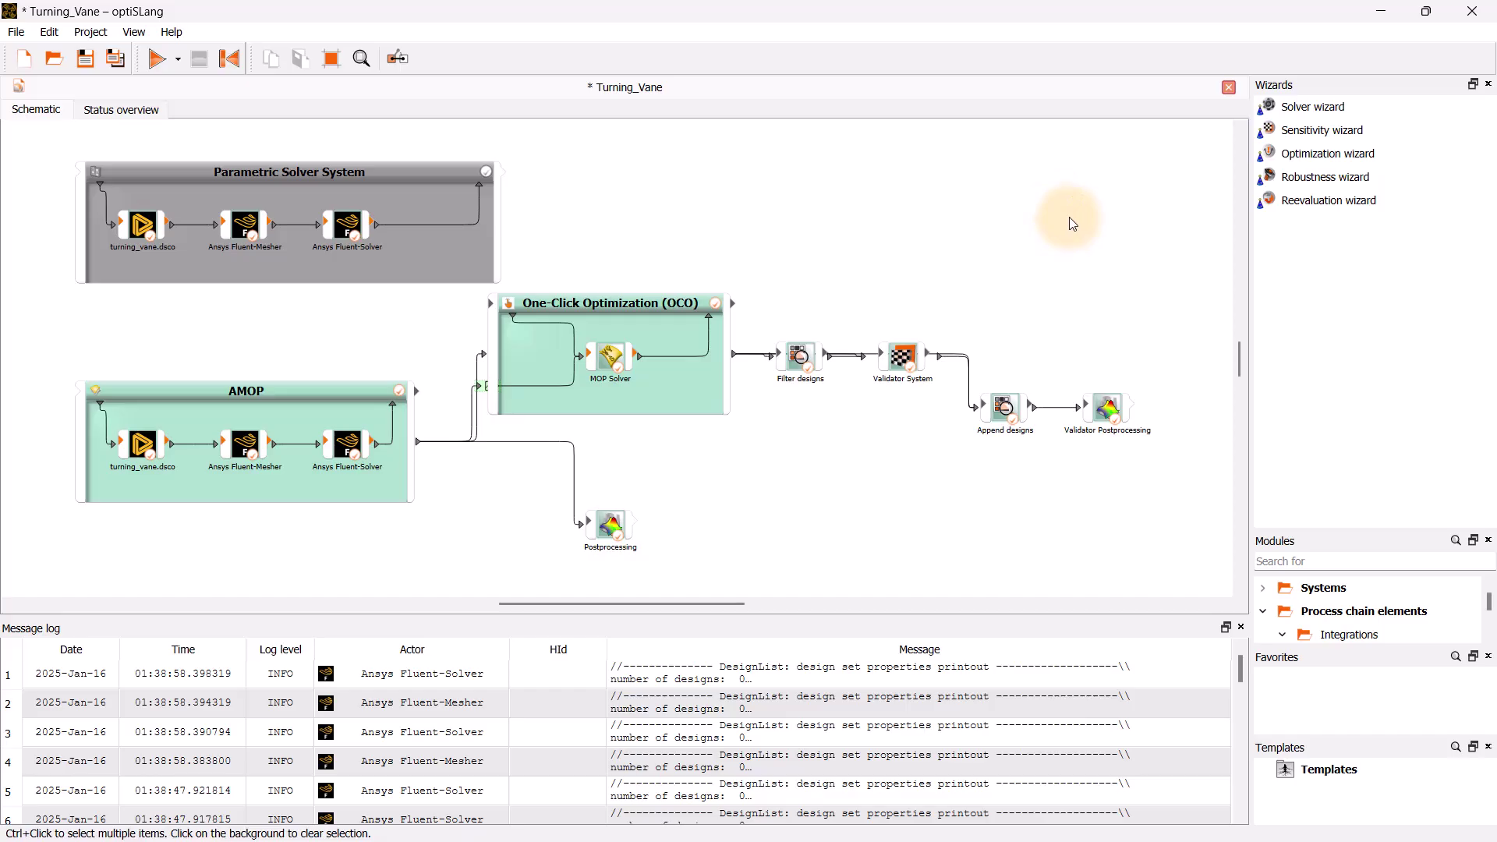
left_click_drag(1286, 154, 307, 391)
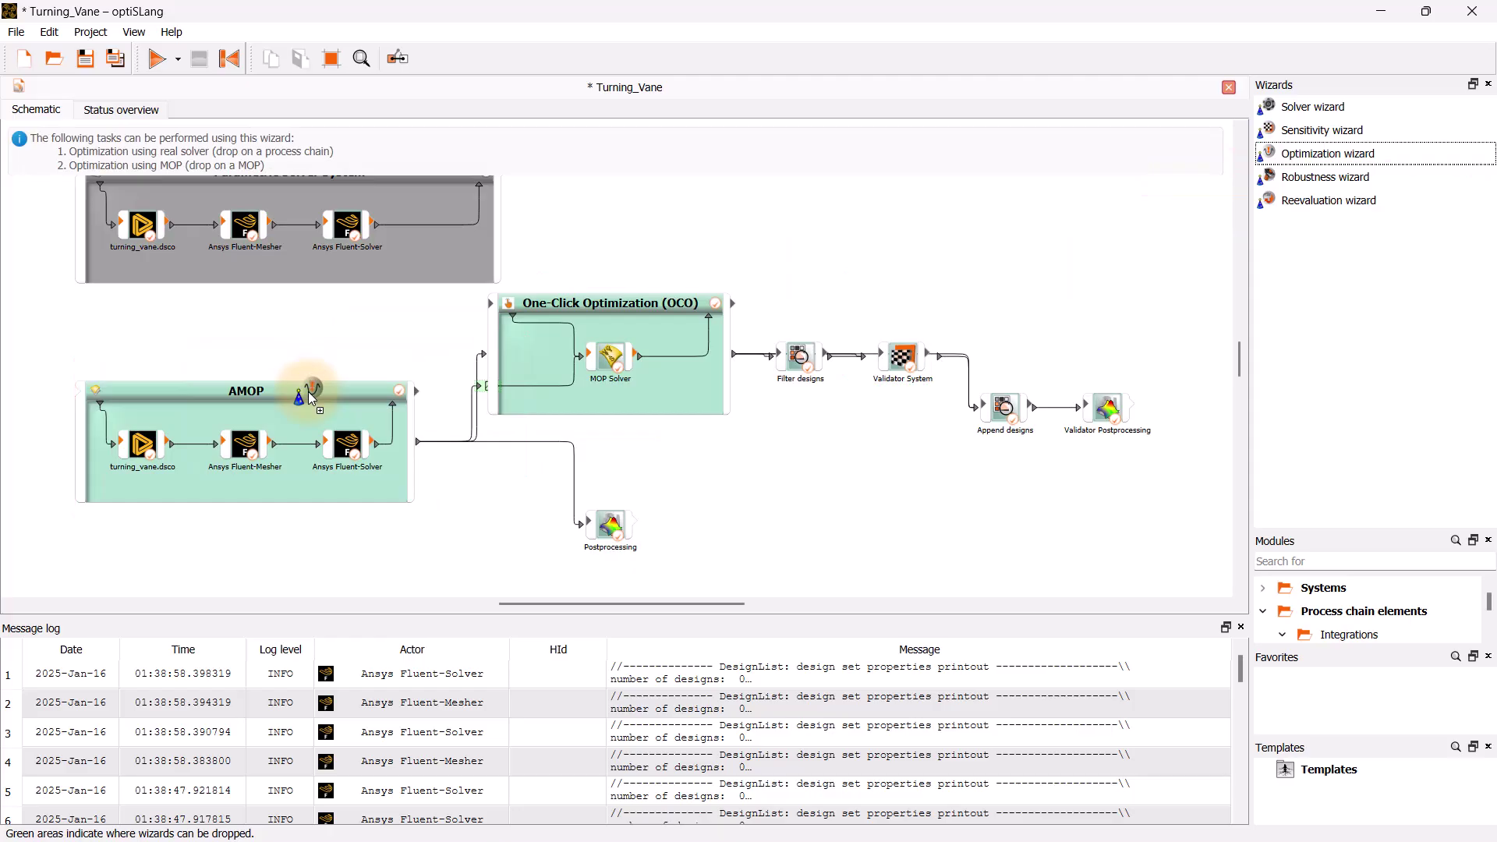
left_click(1288, 821)
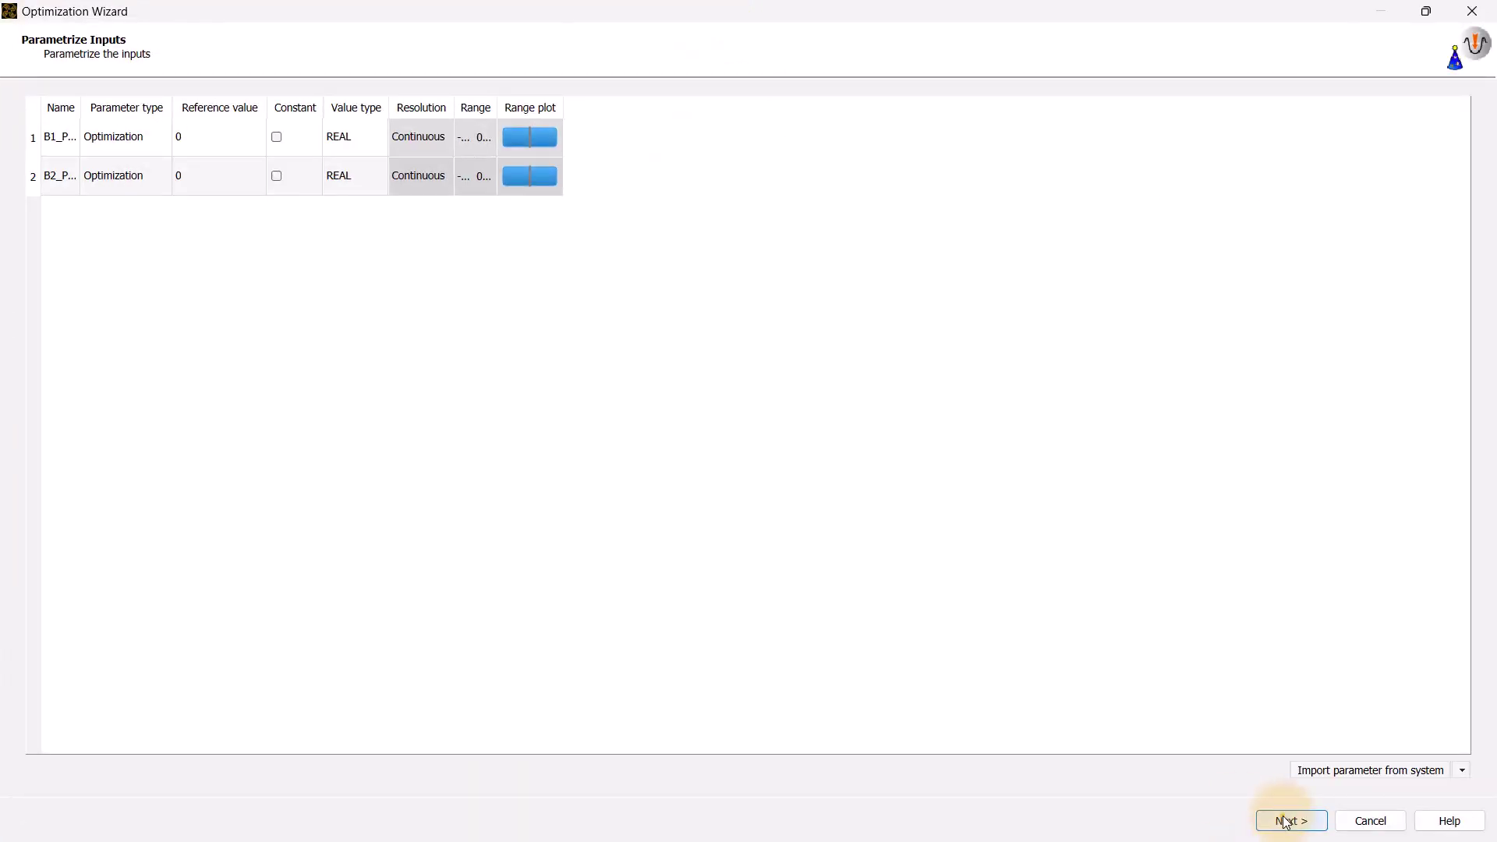
left_click(1288, 821)
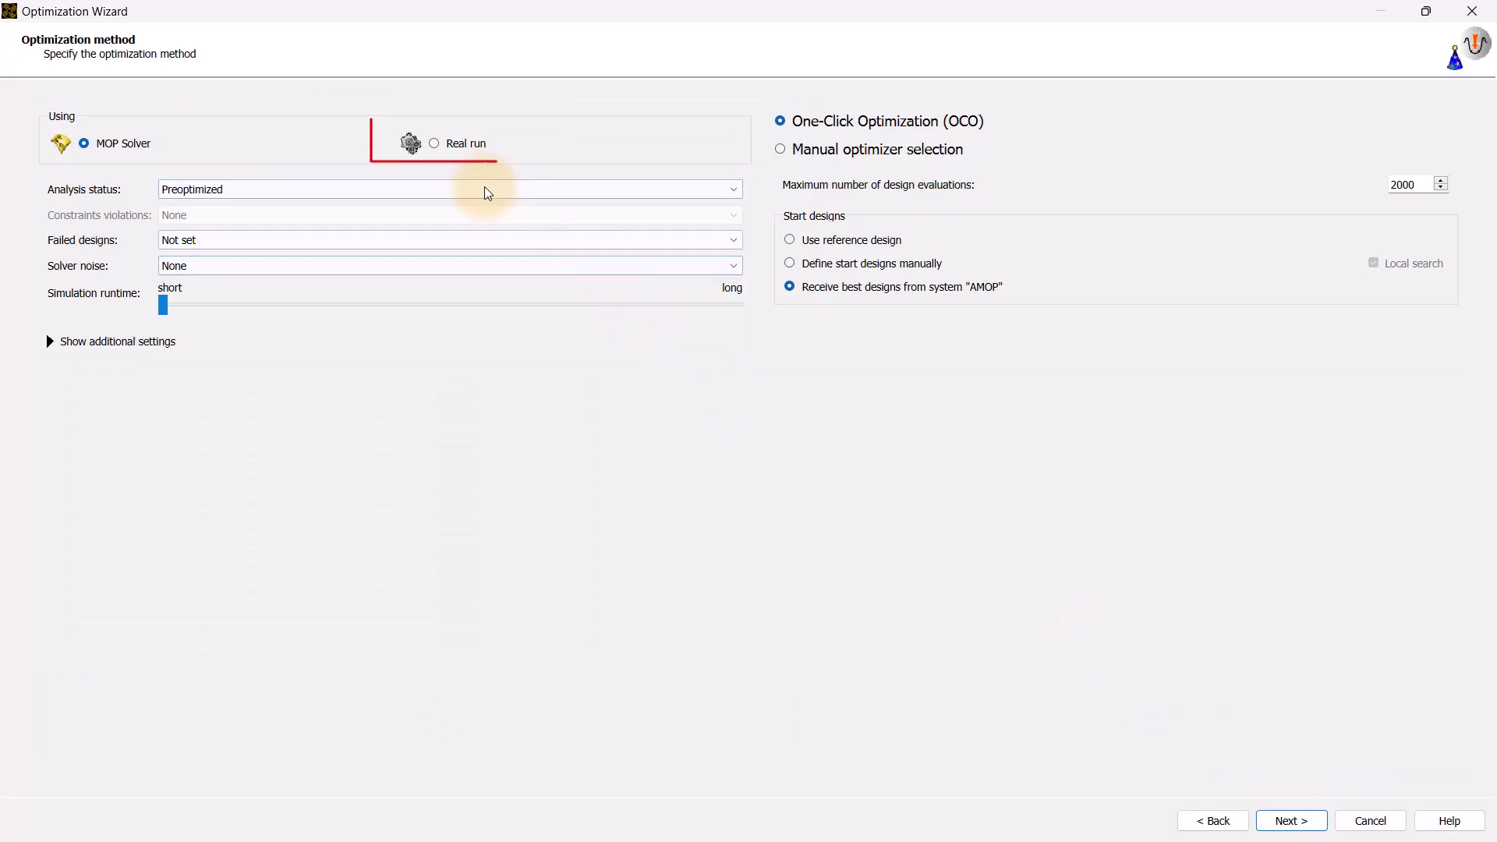
Set the optimization to use a real run with a maximum of 100 design evaluations
left_click(435, 143)
left_click(1392, 184)
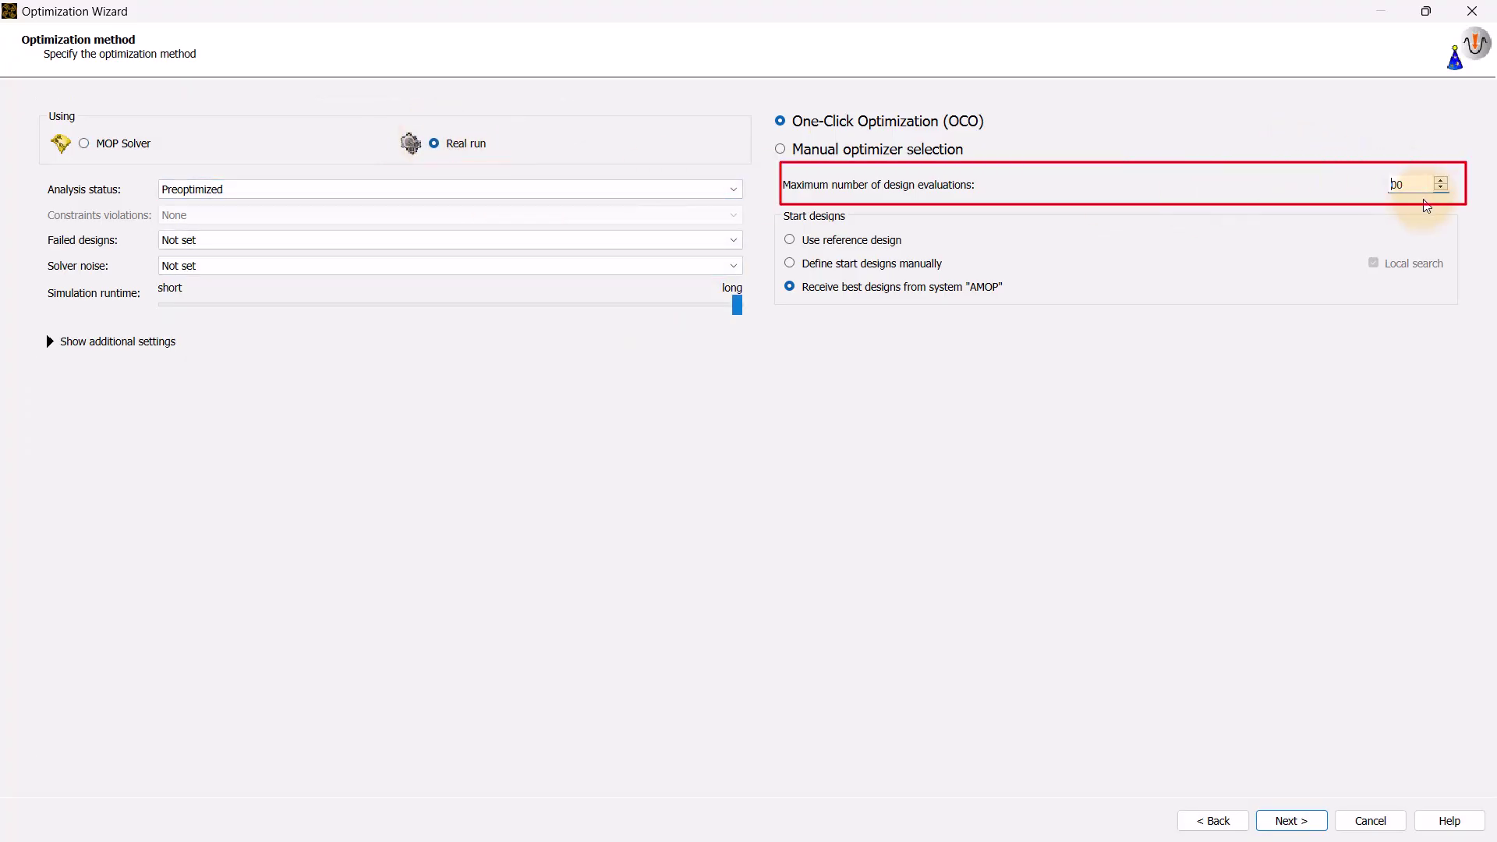
type("1")
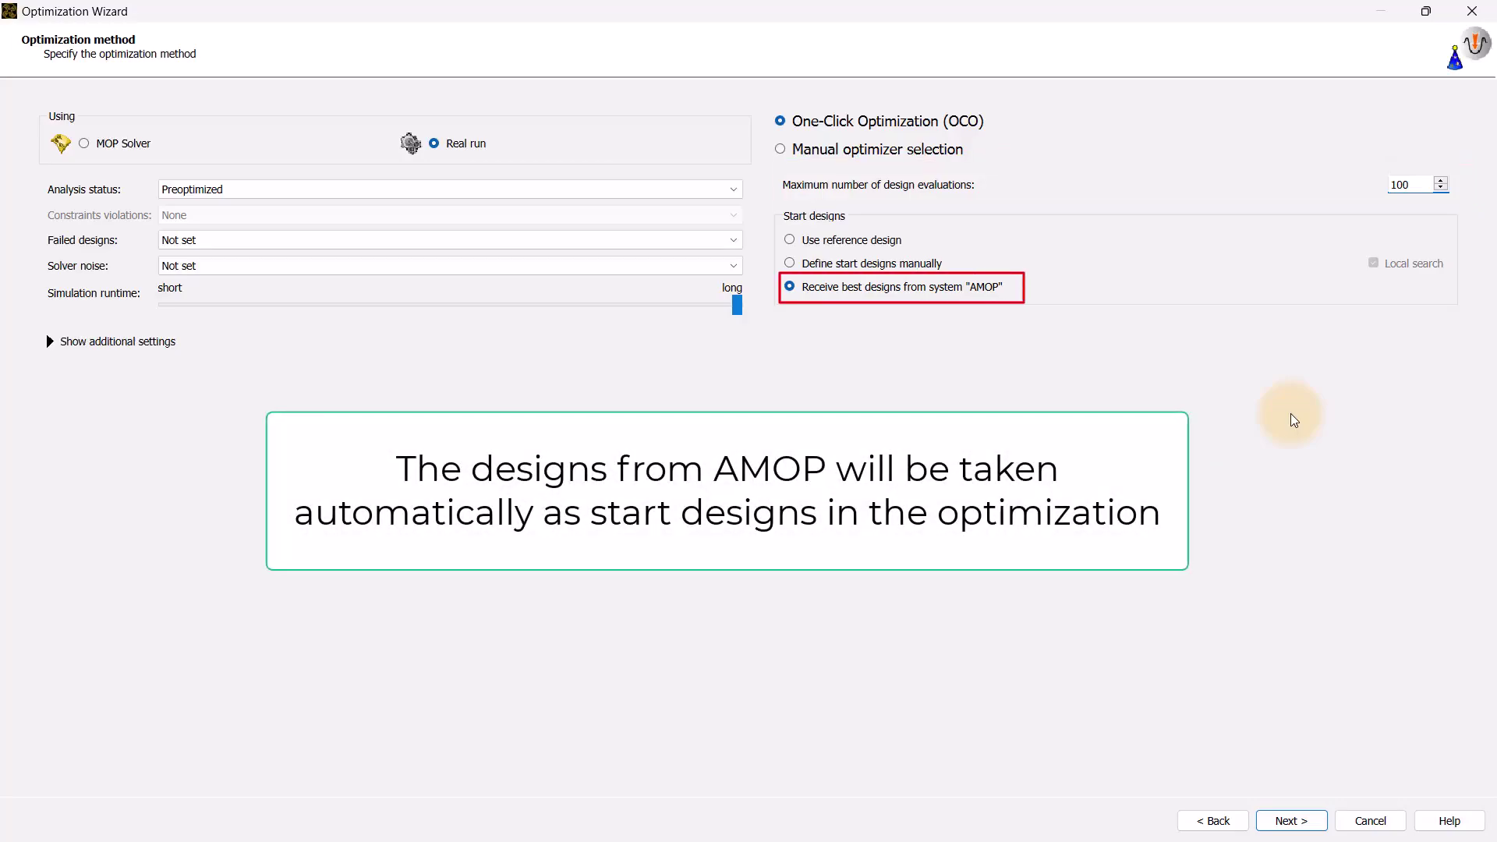
Complete the optimization setup with the default additional options and run the project
left_click(1301, 830)
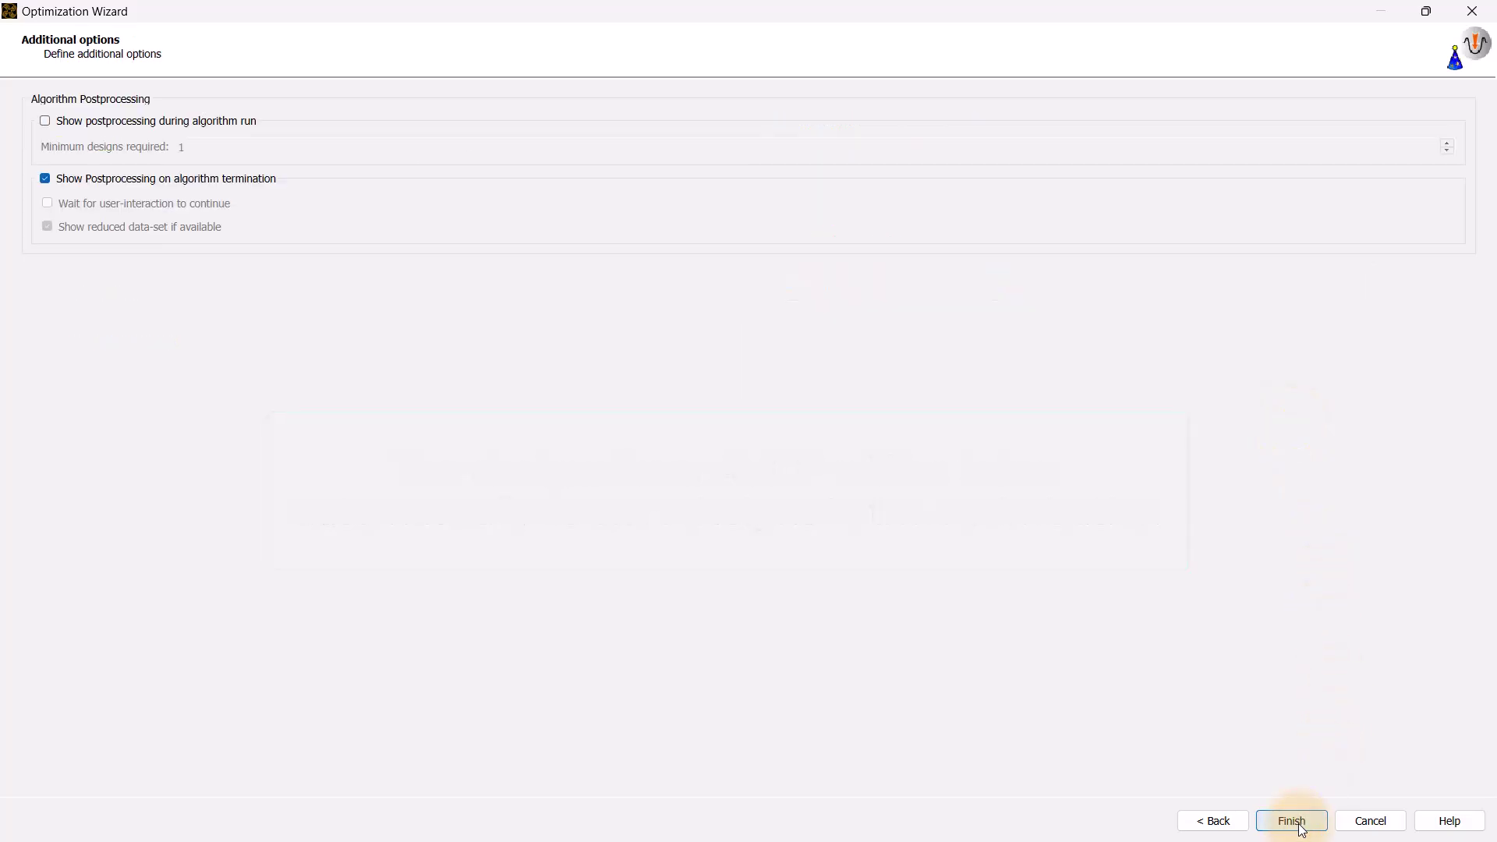
left_click(1301, 830)
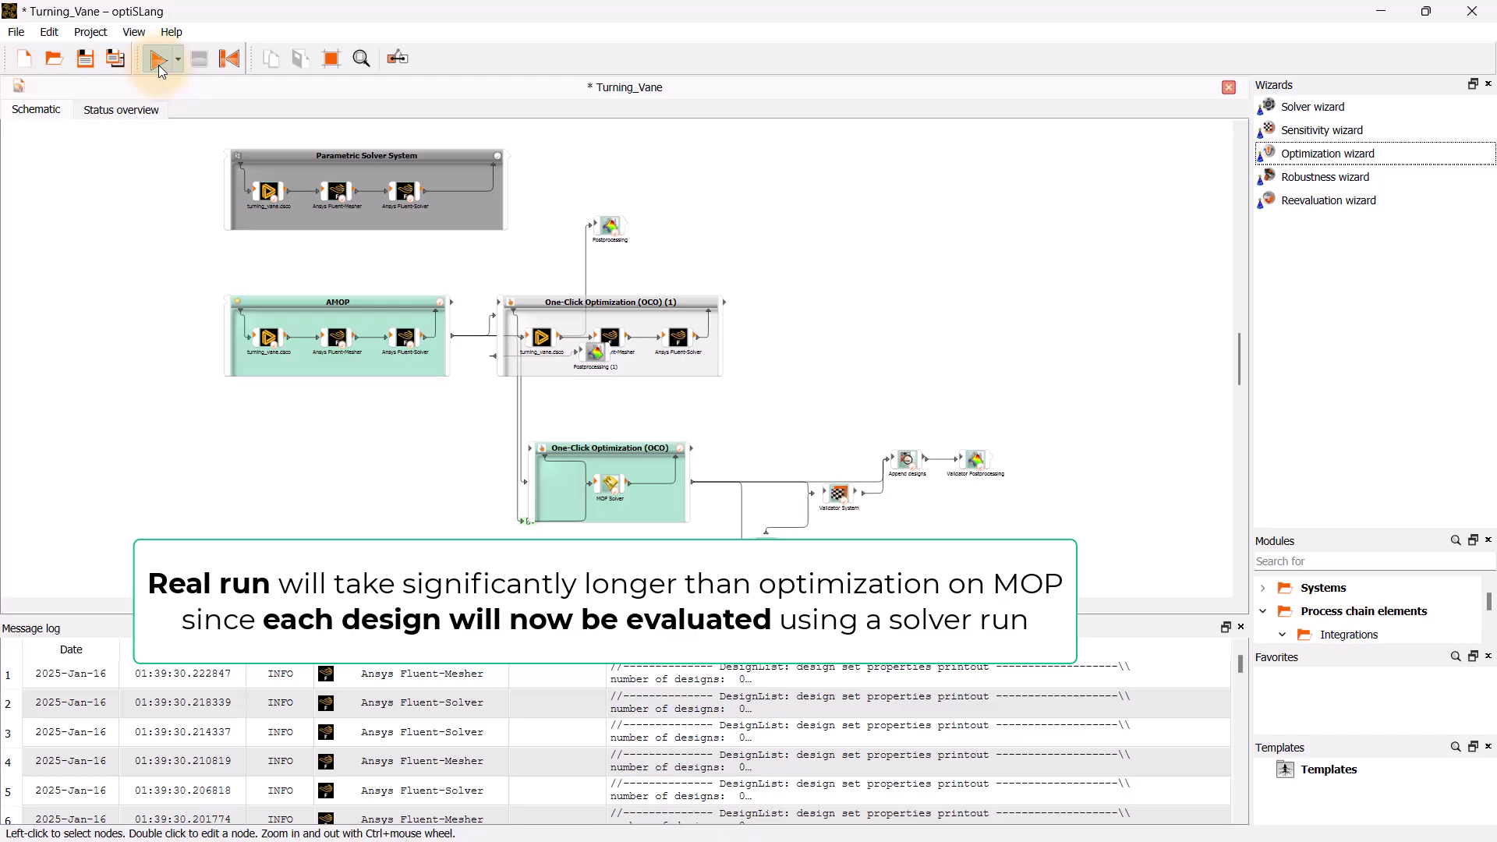
left_click(157, 64)
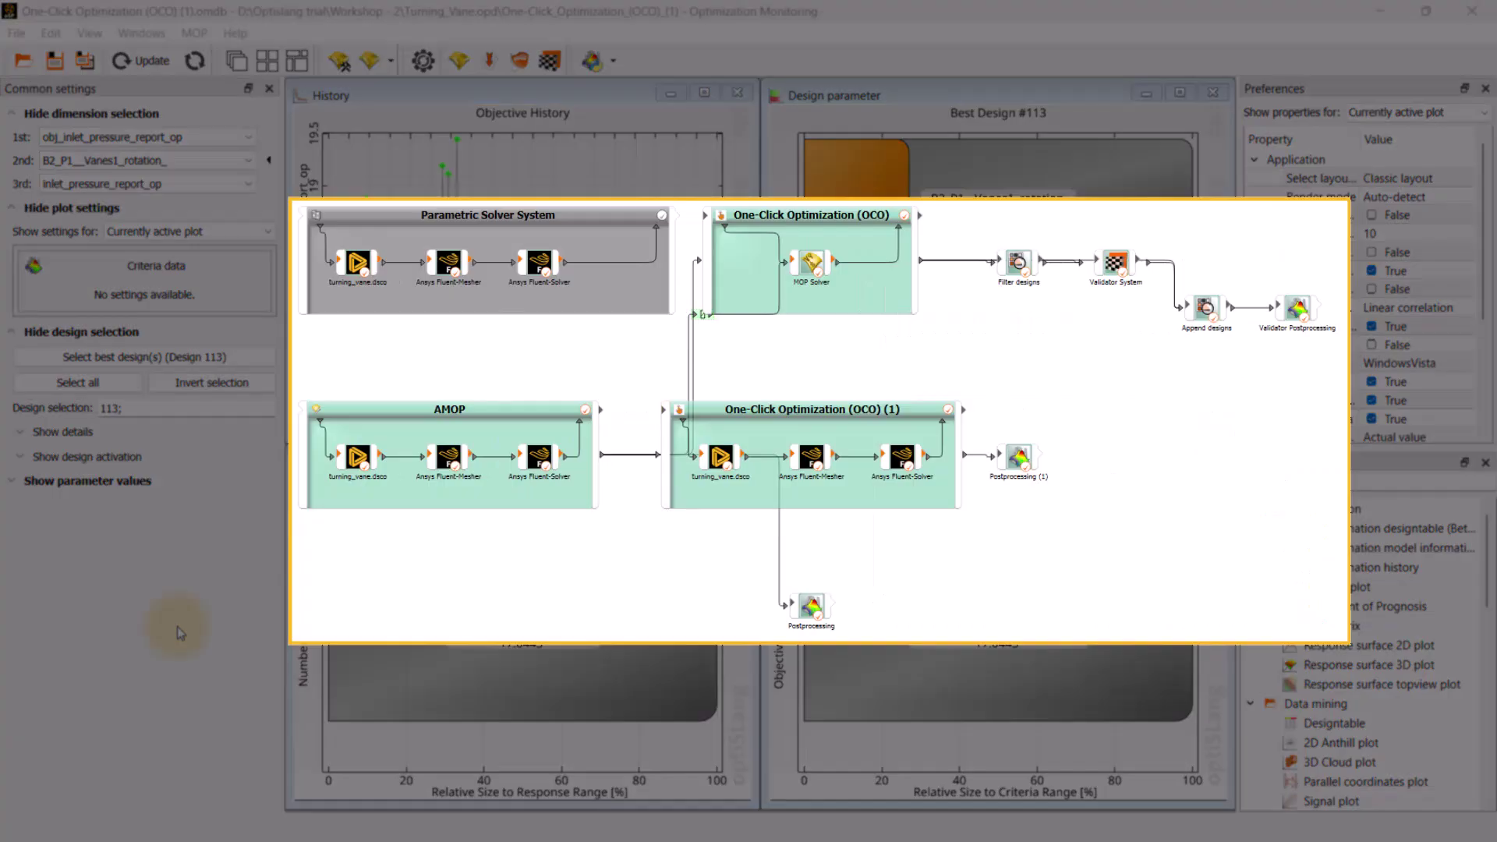
Expand the details of the real-run optimization's best design and read through its parameter, response and criteria values
left_click(24, 431)
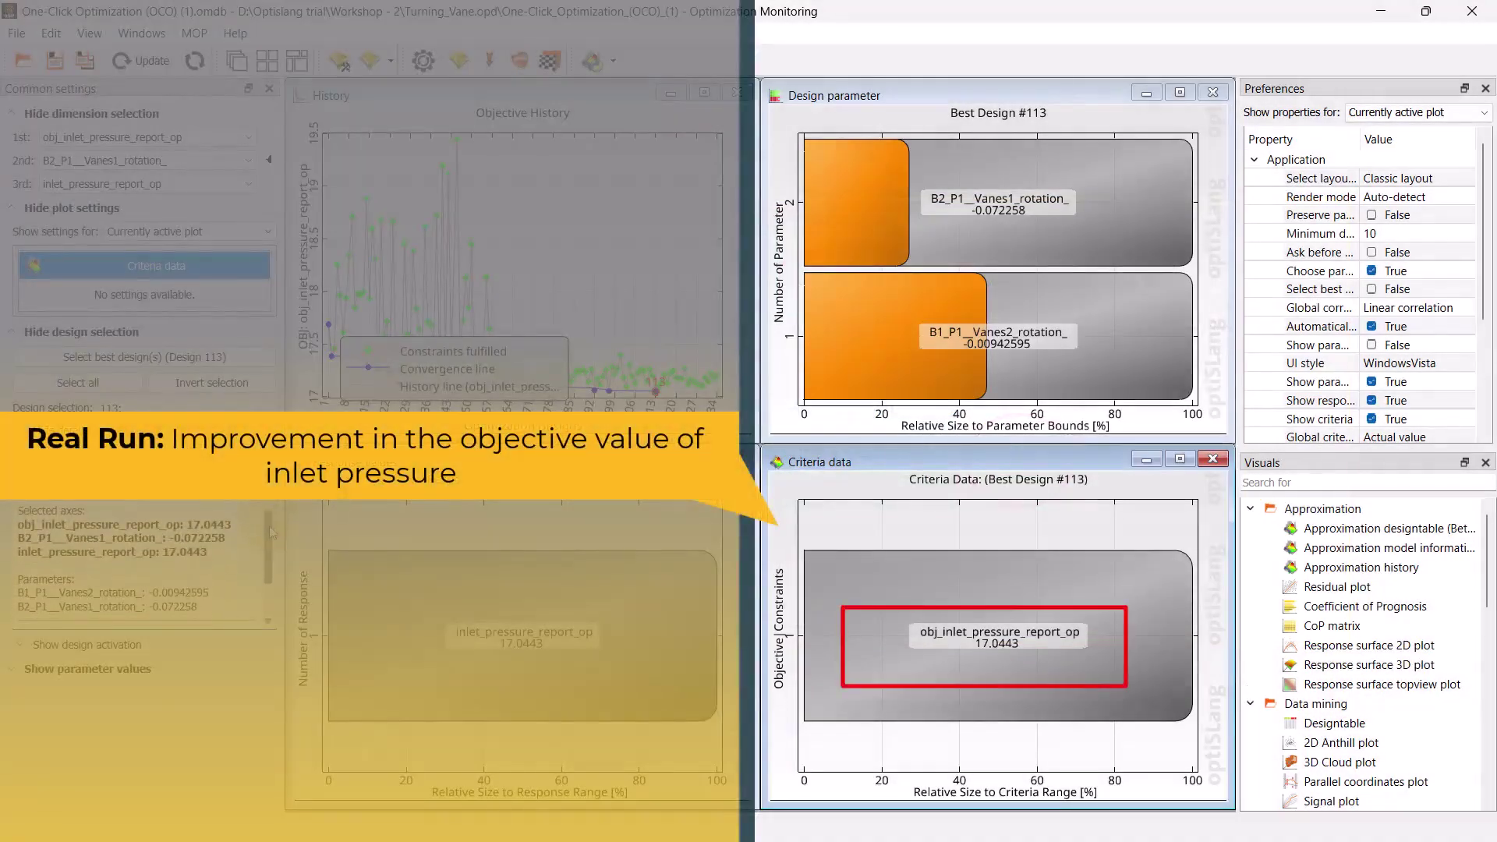
scroll(270, 546, "down", 3)
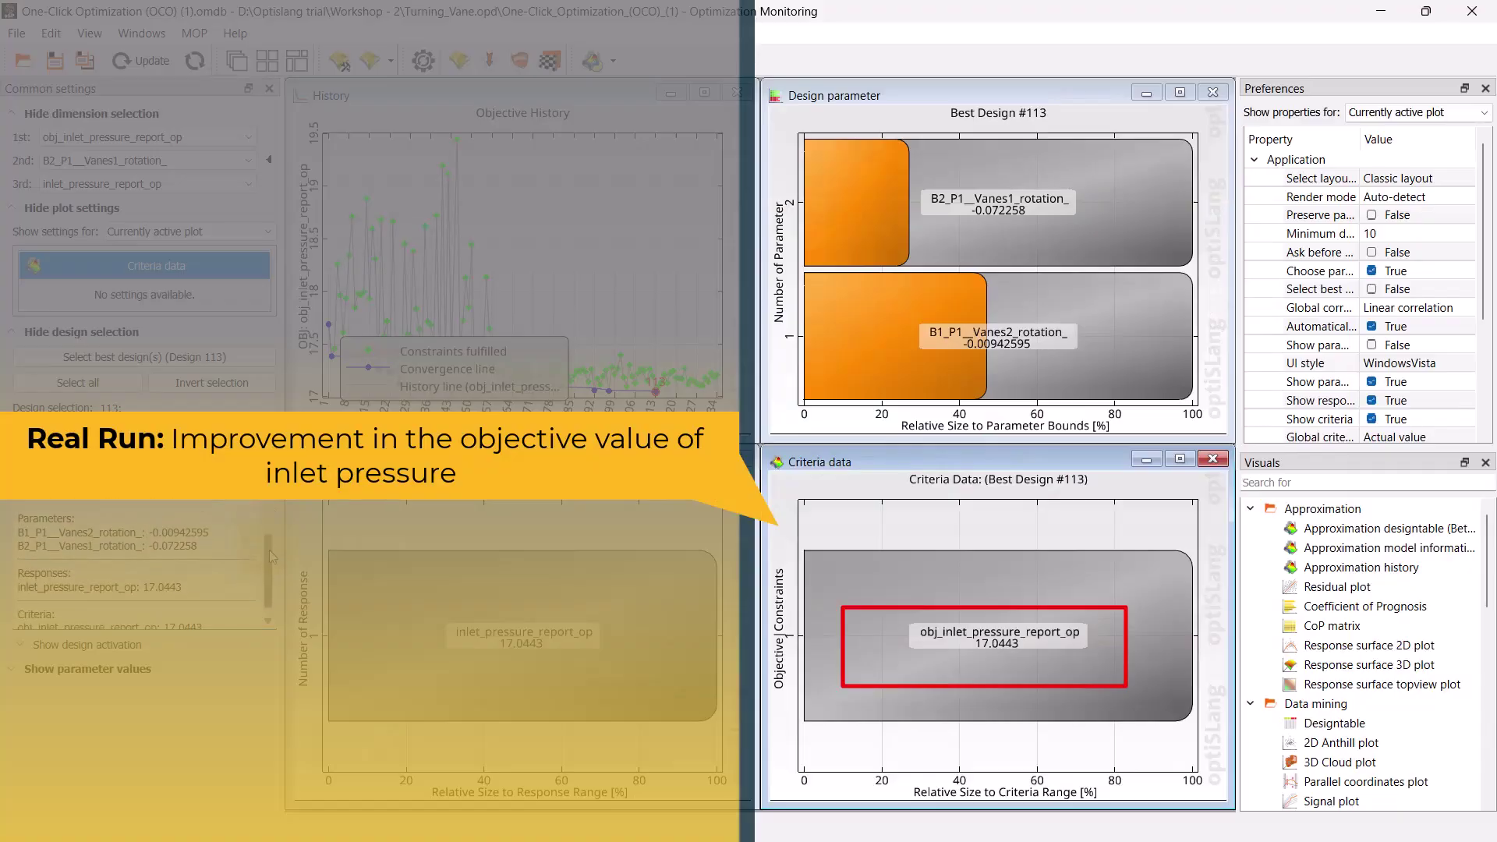
left_click_drag(269, 556, 271, 559)
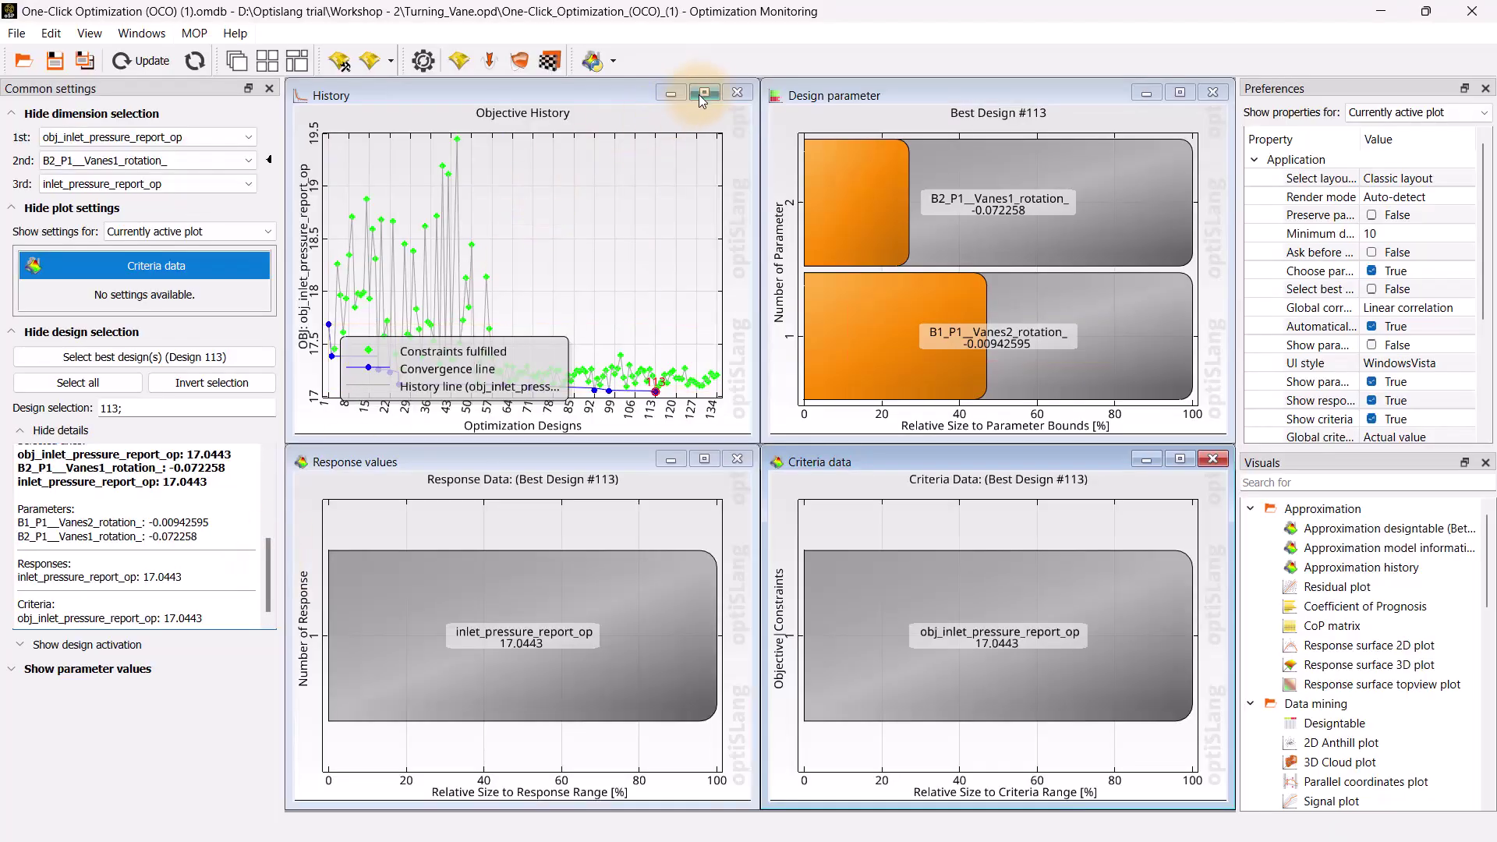
Enlarge the Objective History plot, show its data table and read through the objective values down to the last design
left_click(703, 92)
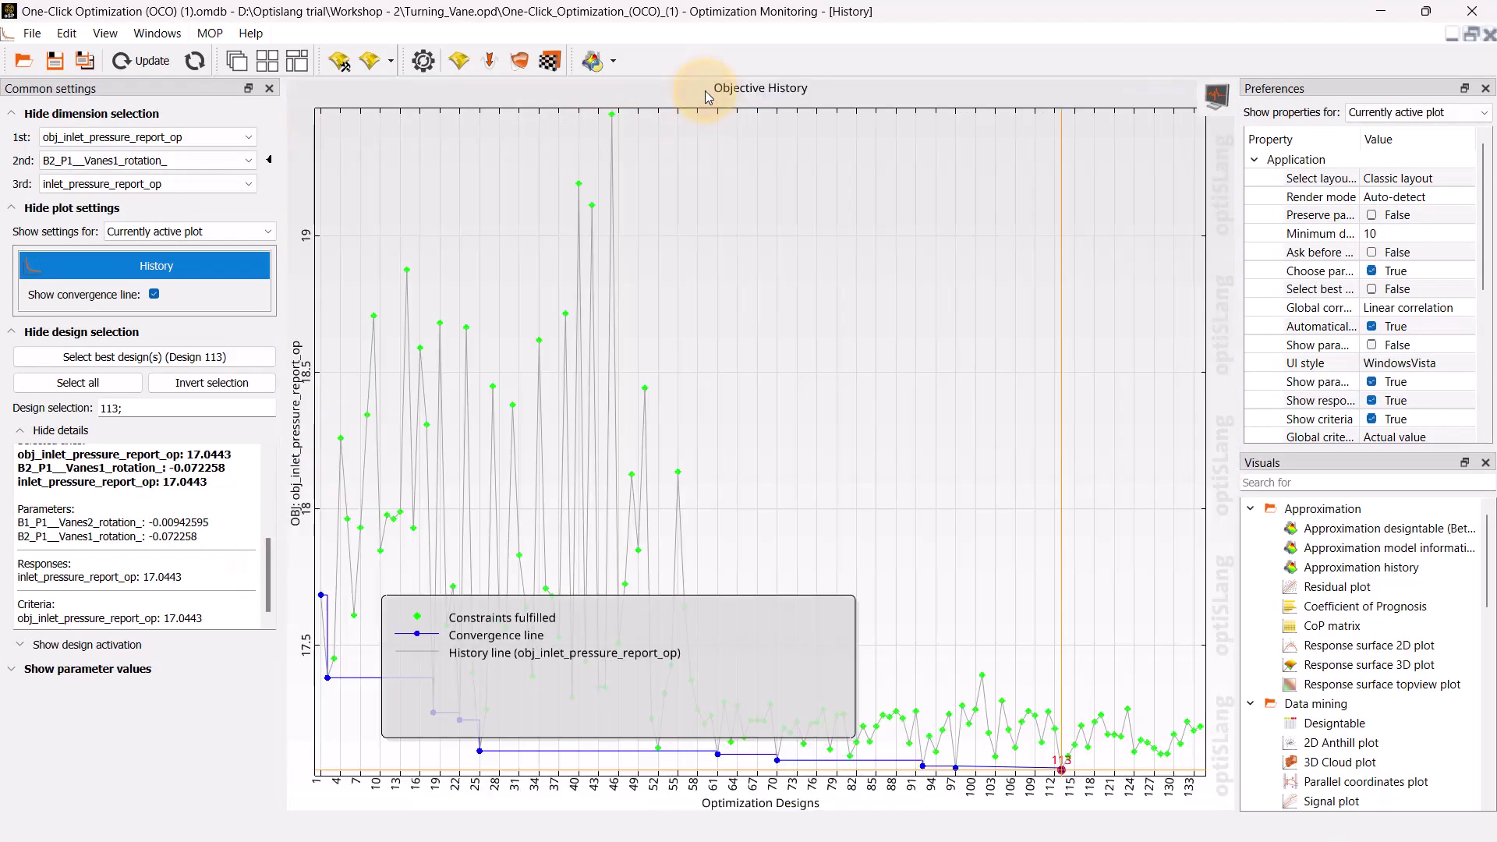
left_click(1216, 95)
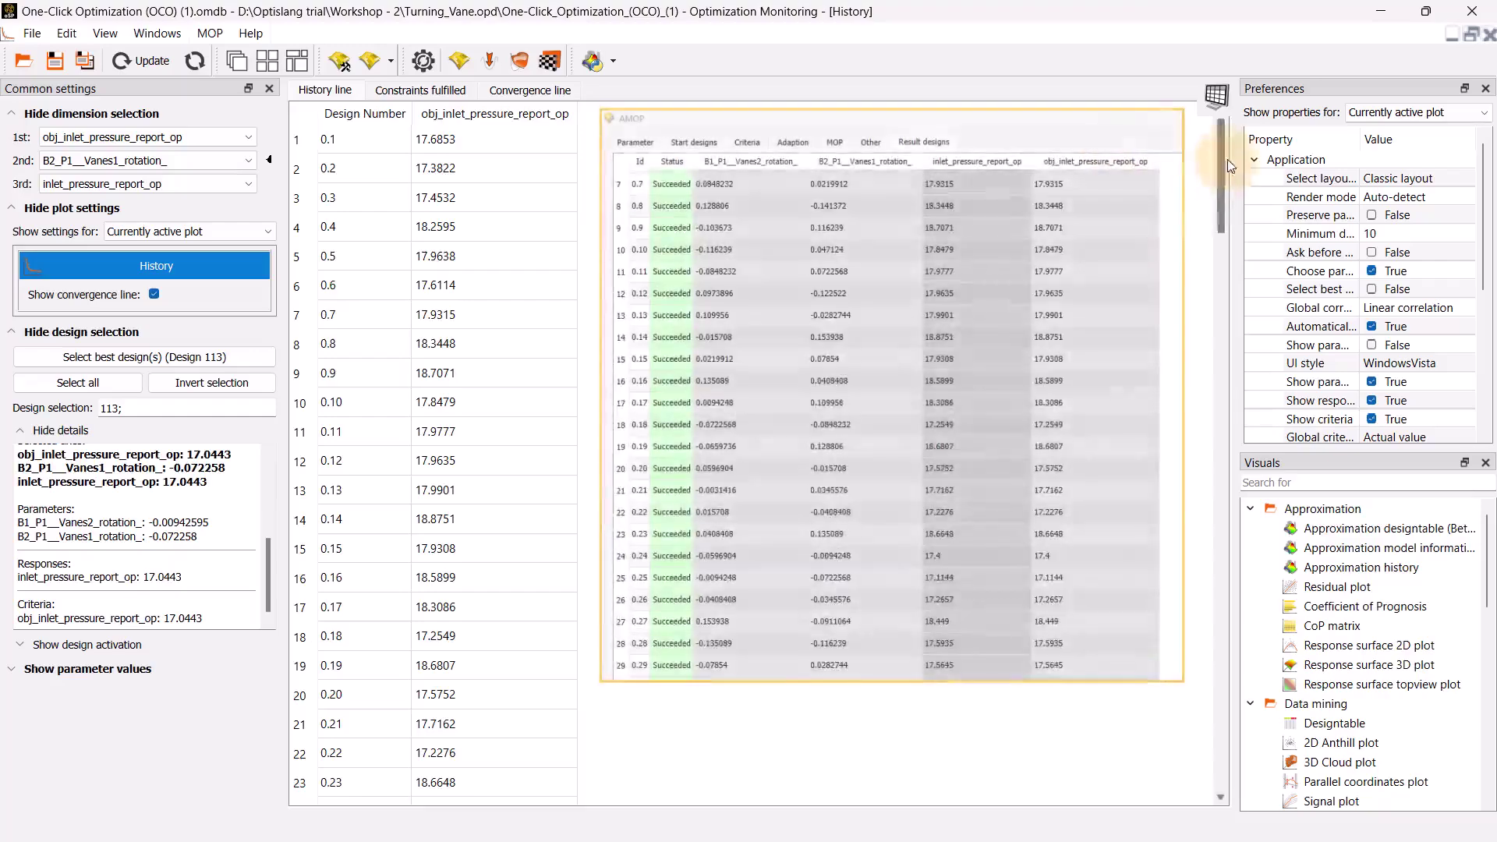
left_click_drag(1227, 159, 1202, 289)
scroll(1199, 306, "down", 1)
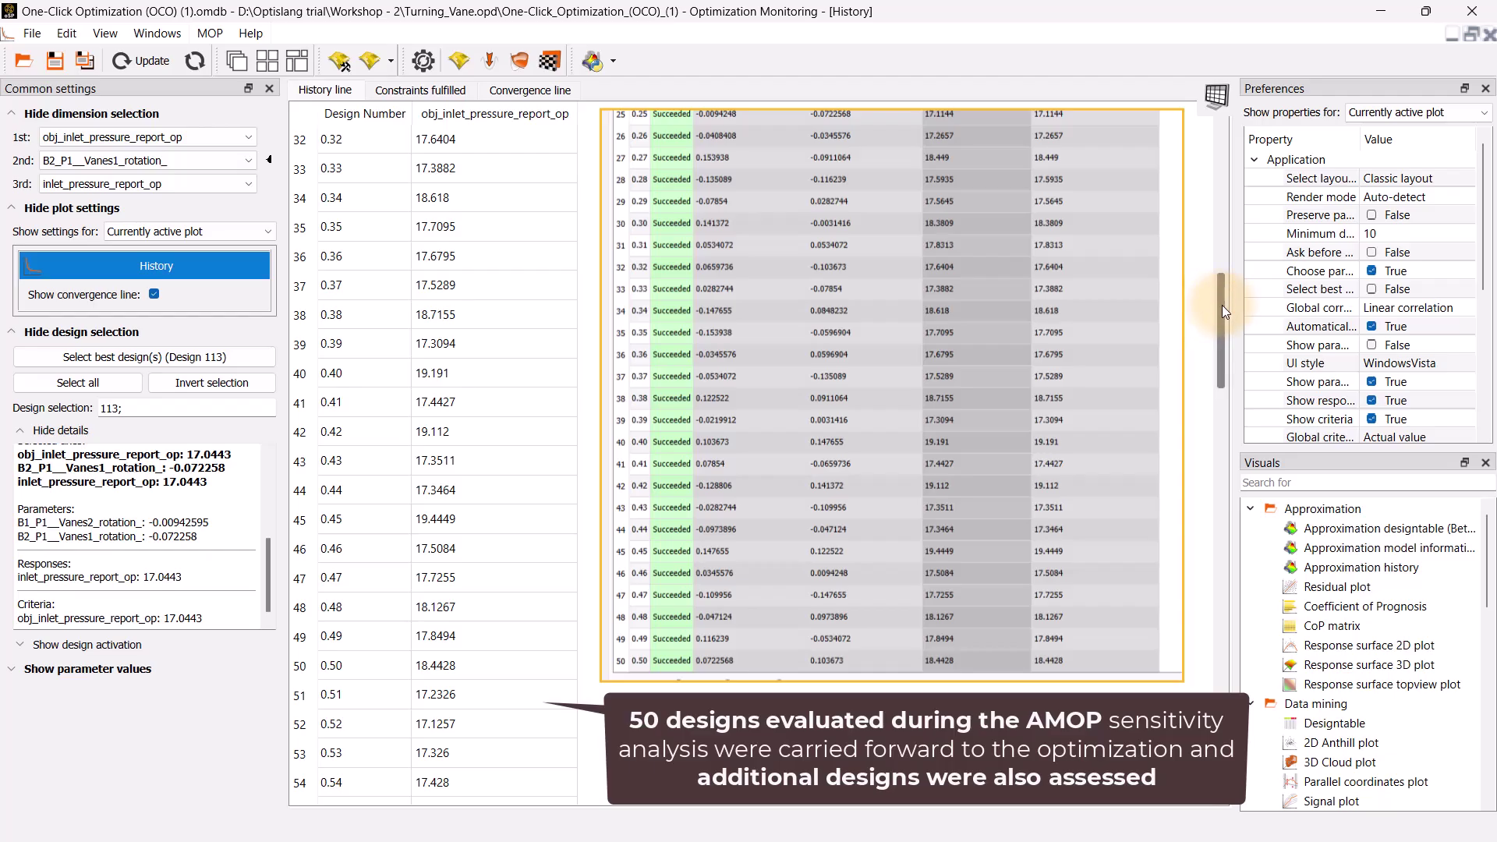
left_click_drag(1222, 305, 1173, 696)
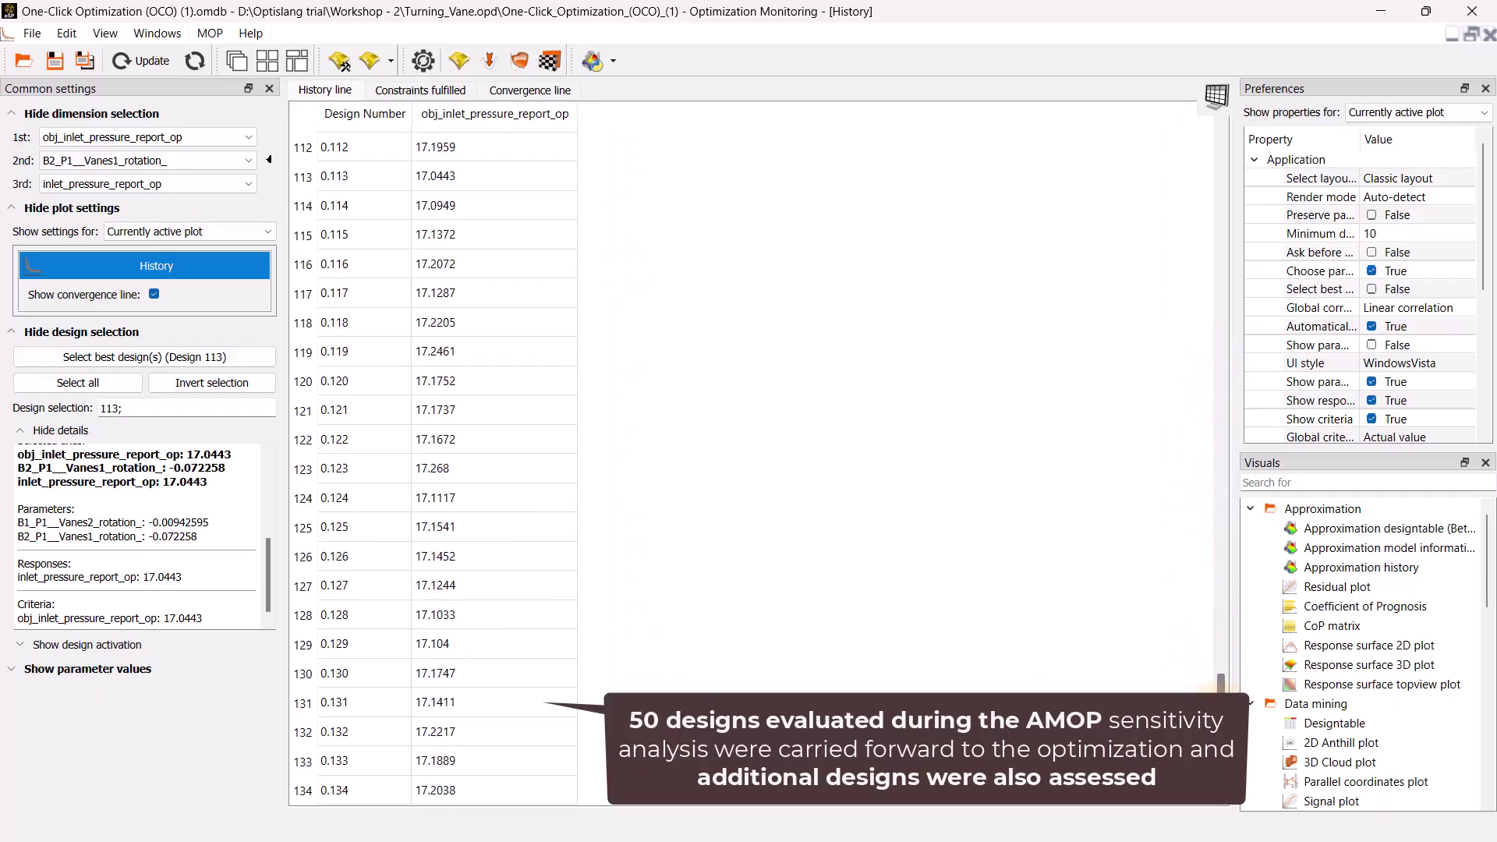